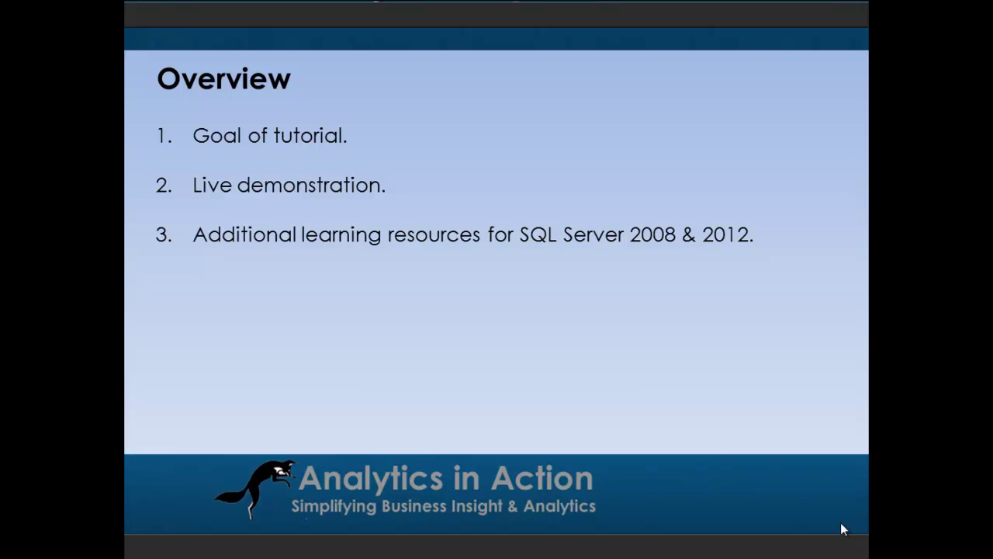
Advance to the Live Demonstration slide and end the slide show
{"action": "key", "text": "Right"}
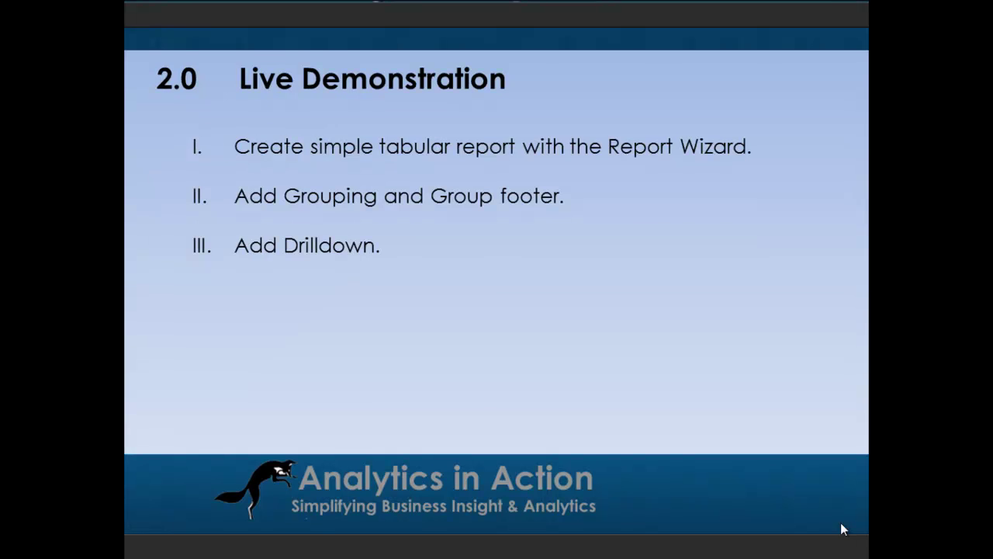
{"action": "key", "text": "Escape"}
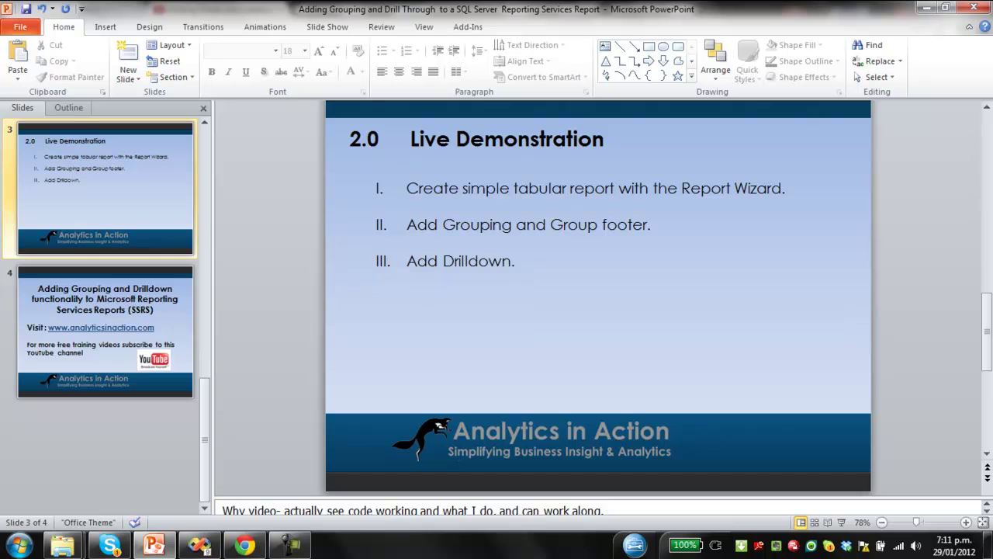
Bring up Visual Studio and preview the 2 Group and drill down report
{"action": "left_click", "coordinate": [199, 545]}
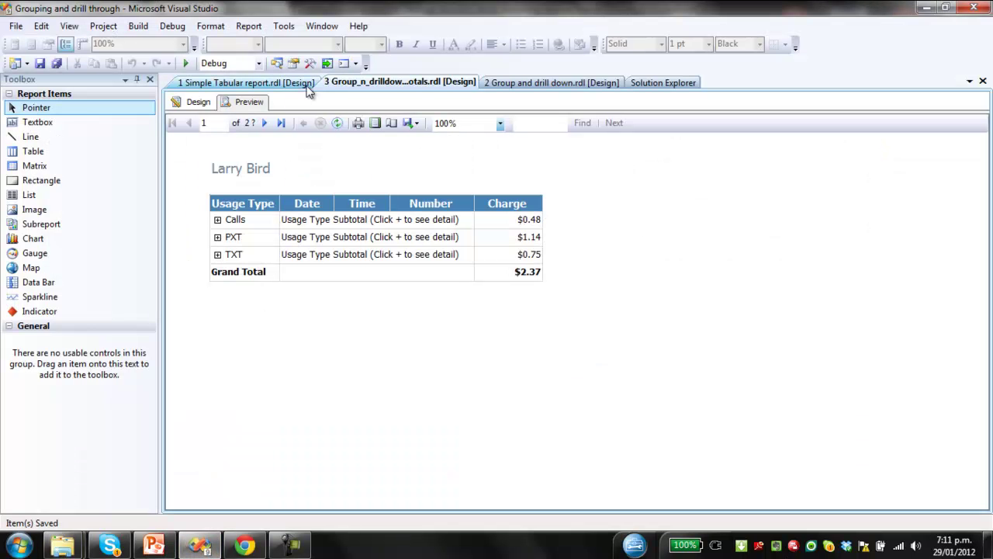
{"action": "left_click", "coordinate": [208, 83]}
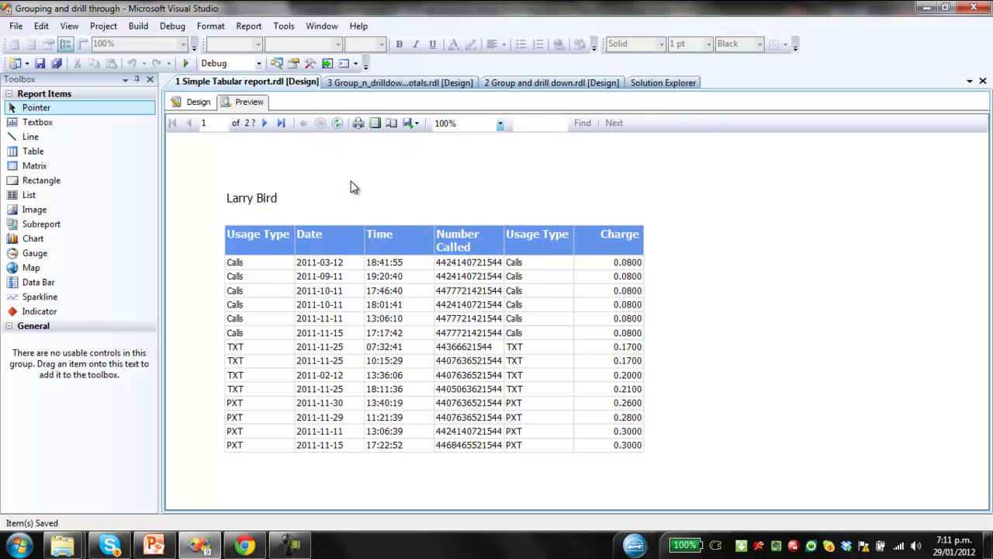
{"action": "left_click", "coordinate": [505, 82]}
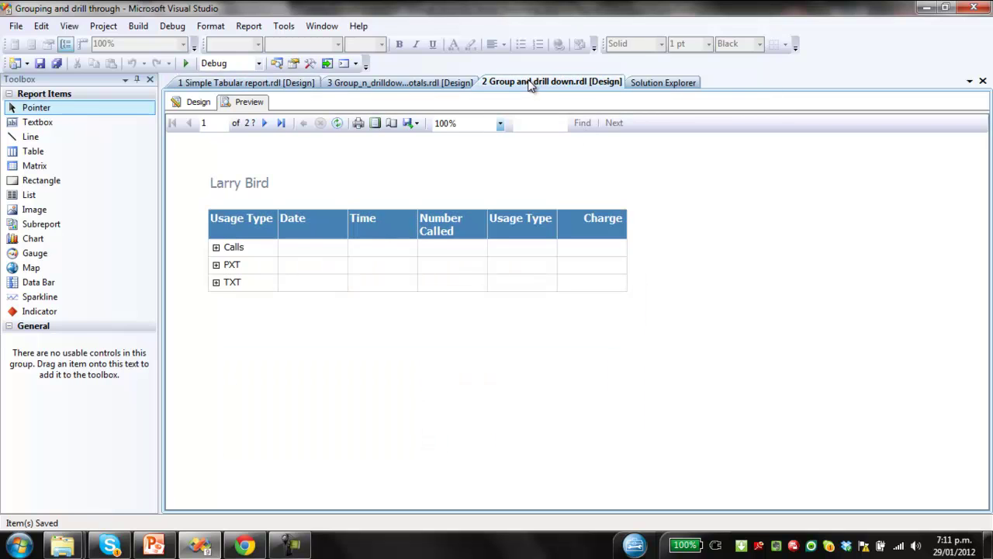
Expand the Calls, PXT and TXT groups, then collapse all three again
{"action": "left_click", "coordinate": [216, 247]}
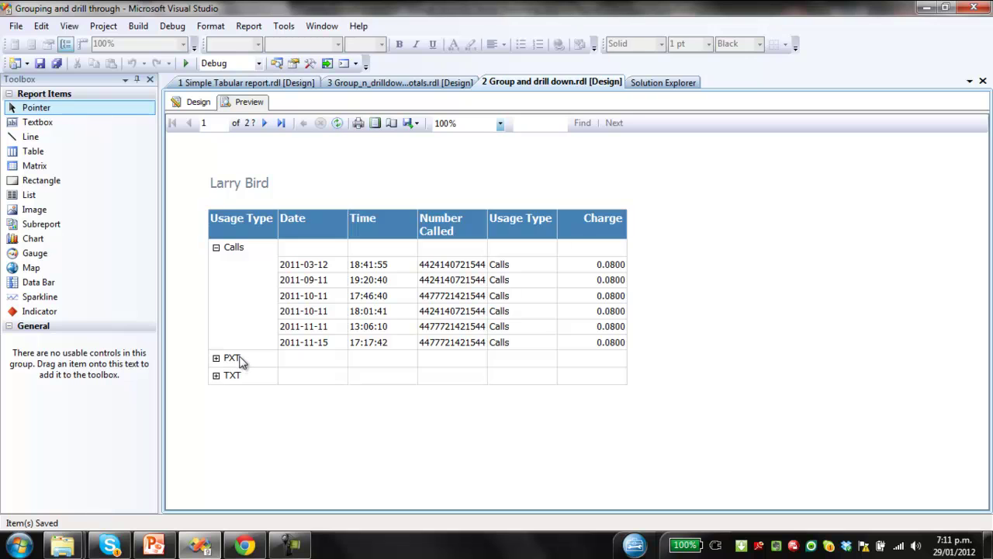
{"action": "left_click", "coordinate": [215, 358]}
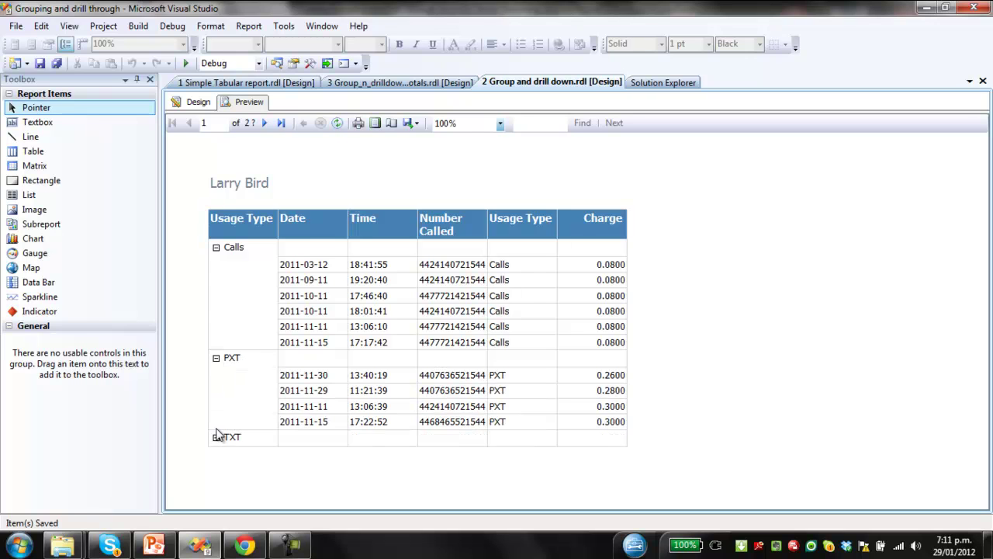
{"action": "left_click", "coordinate": [216, 438]}
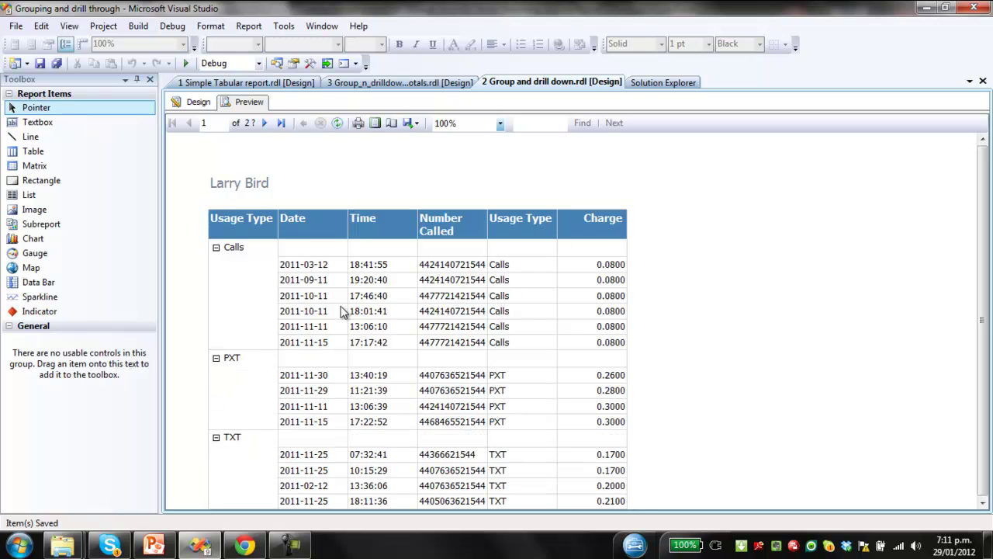
{"action": "left_click", "coordinate": [216, 247]}
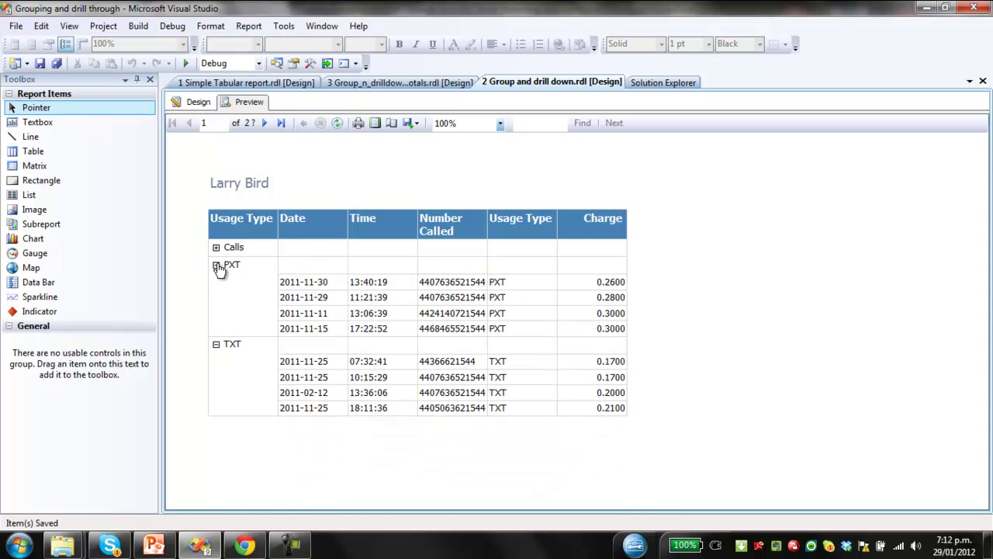
{"action": "left_click", "coordinate": [217, 265]}
{"action": "left_click", "coordinate": [217, 282]}
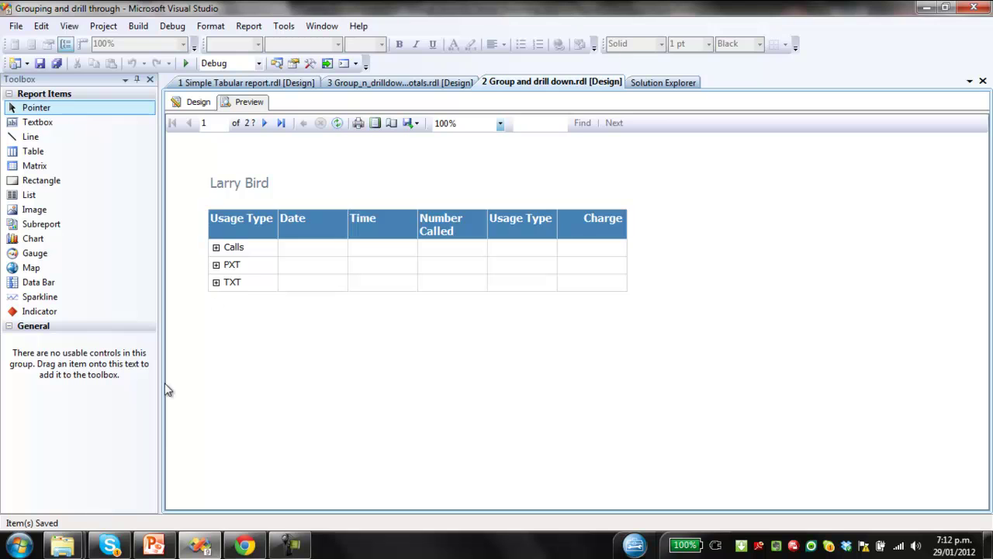
Switch to the YouTube video on adding totals and subtotals to SSRS reports
{"action": "left_click", "coordinate": [243, 546]}
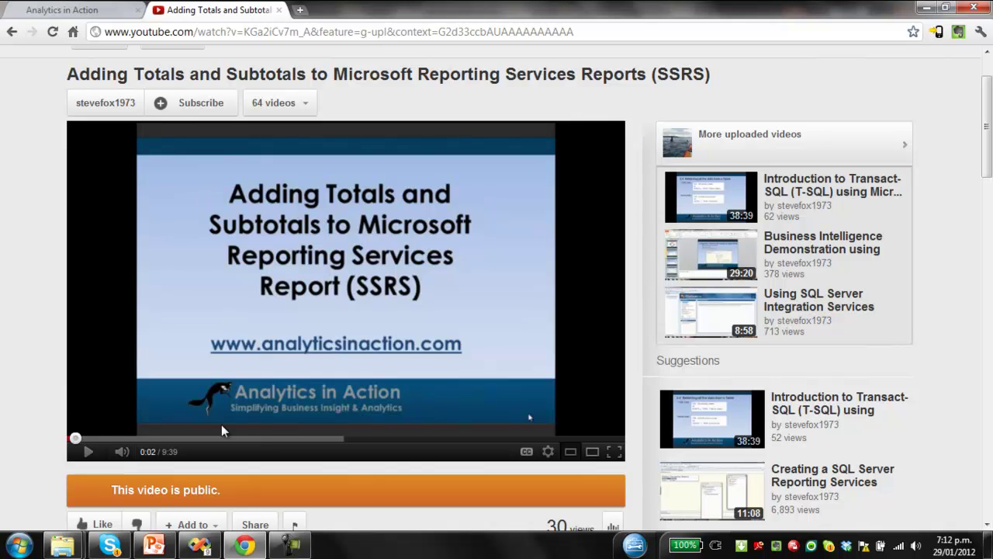
Preview the 3 Group_n_drilldown report and expand its Calls, PXT and TXT groups
{"action": "left_click", "coordinate": [200, 546]}
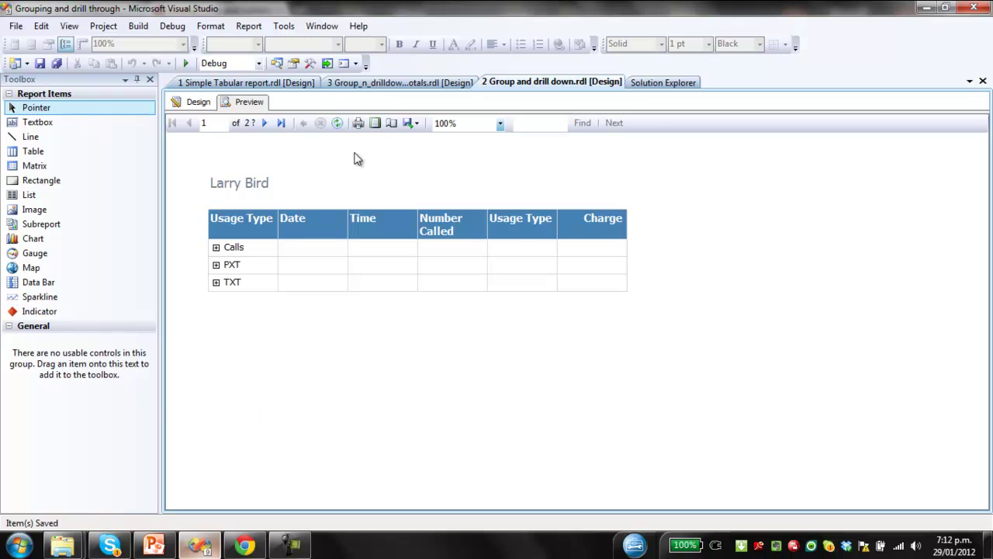
{"action": "left_click", "coordinate": [370, 83]}
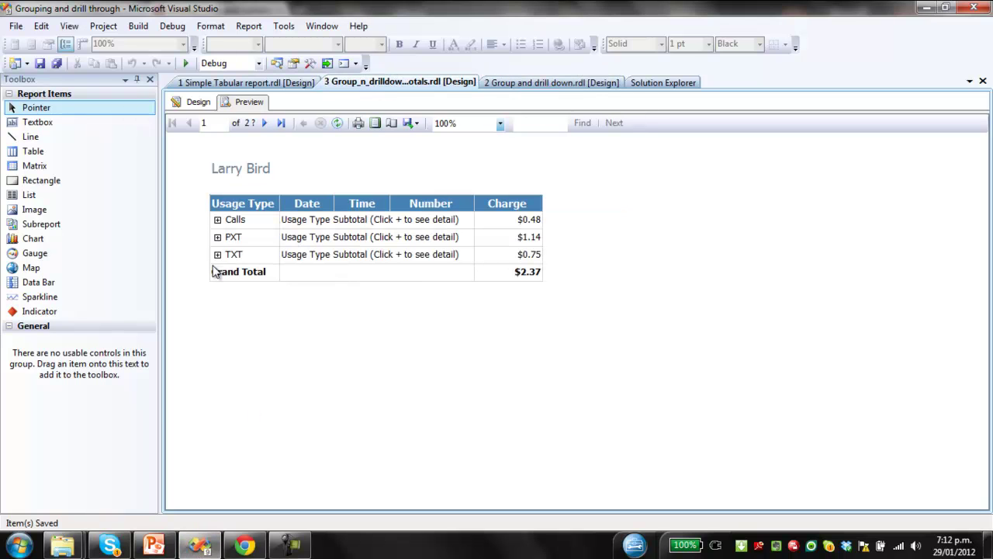
{"action": "left_click", "coordinate": [218, 221]}
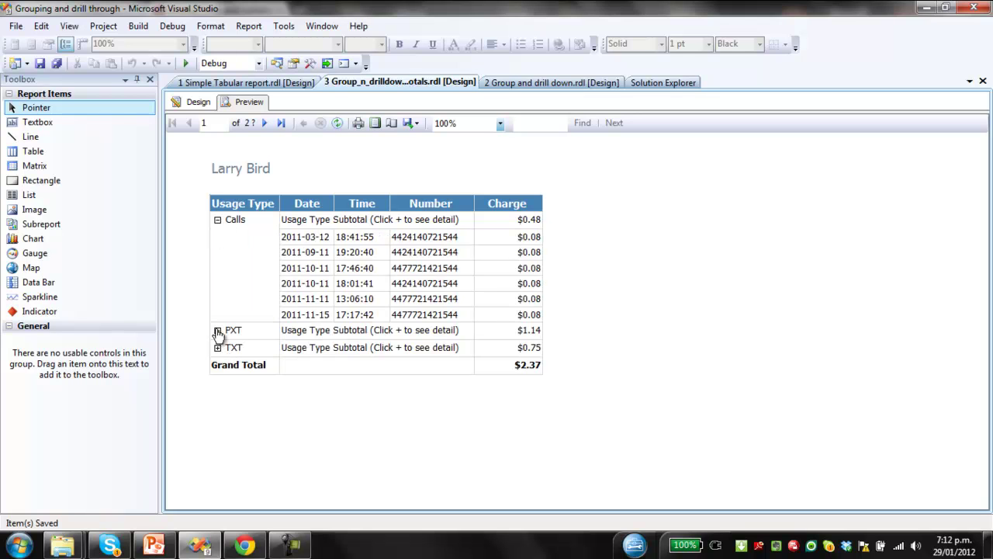
{"action": "left_click", "coordinate": [218, 331]}
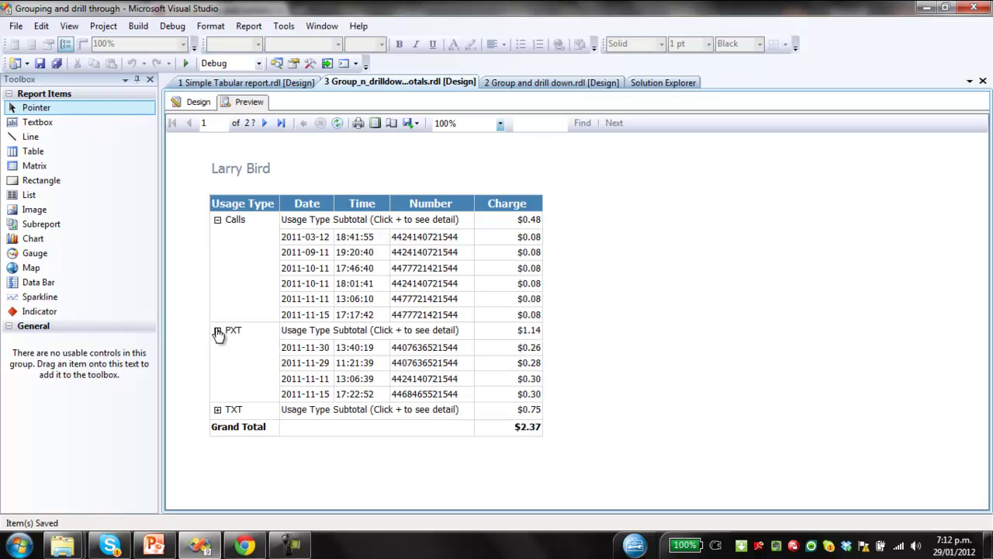
{"action": "left_click", "coordinate": [218, 410]}
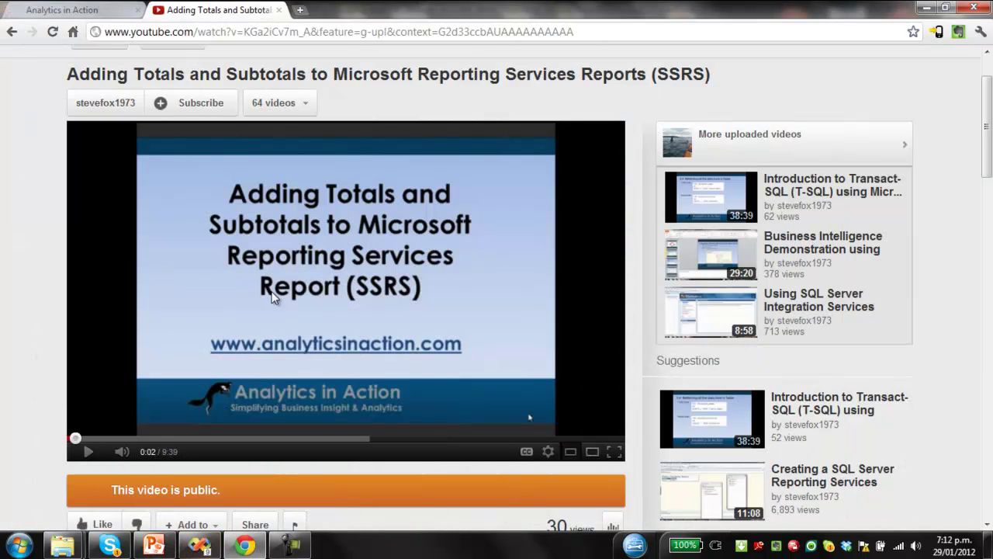
{"action": "left_click", "coordinate": [154, 546]}
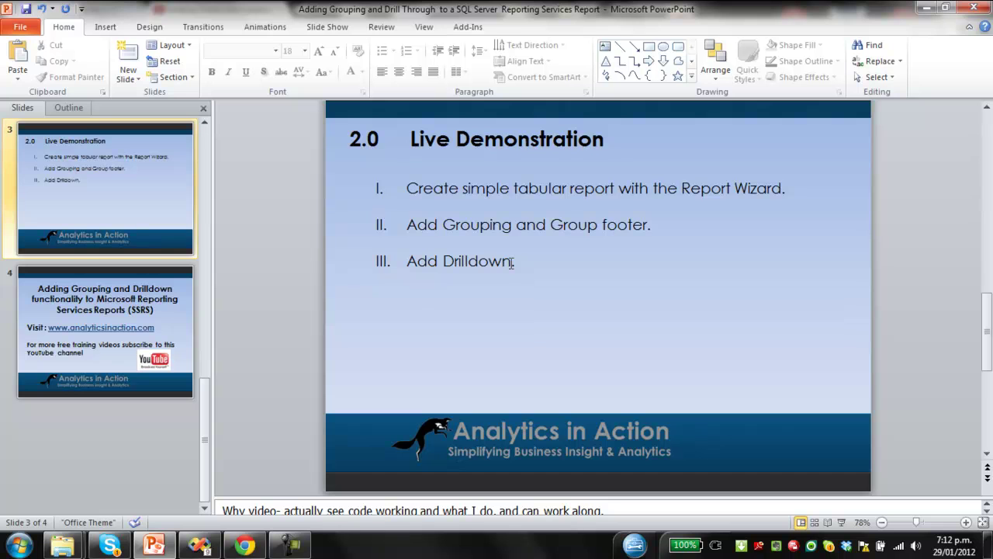
Restart Business Intelligence Development Studio and reopen the Grouping and drill through project
{"action": "left_click", "coordinate": [200, 544]}
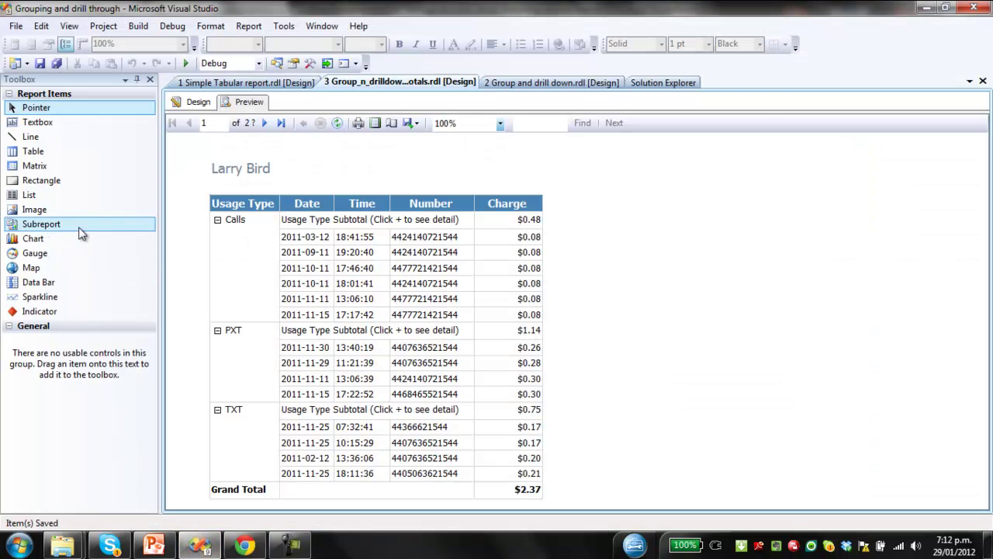
{"action": "left_click", "coordinate": [974, 7]}
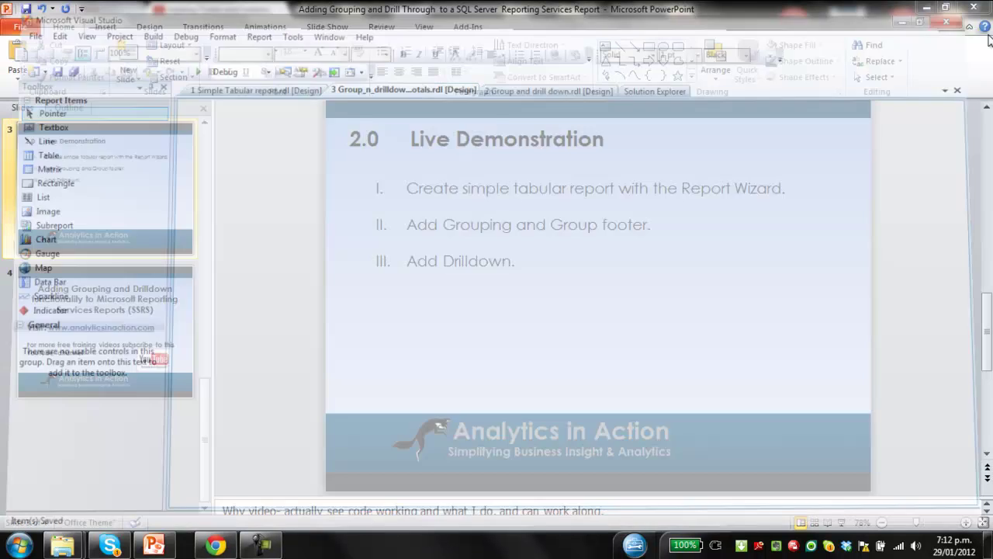
{"action": "left_click", "coordinate": [19, 545]}
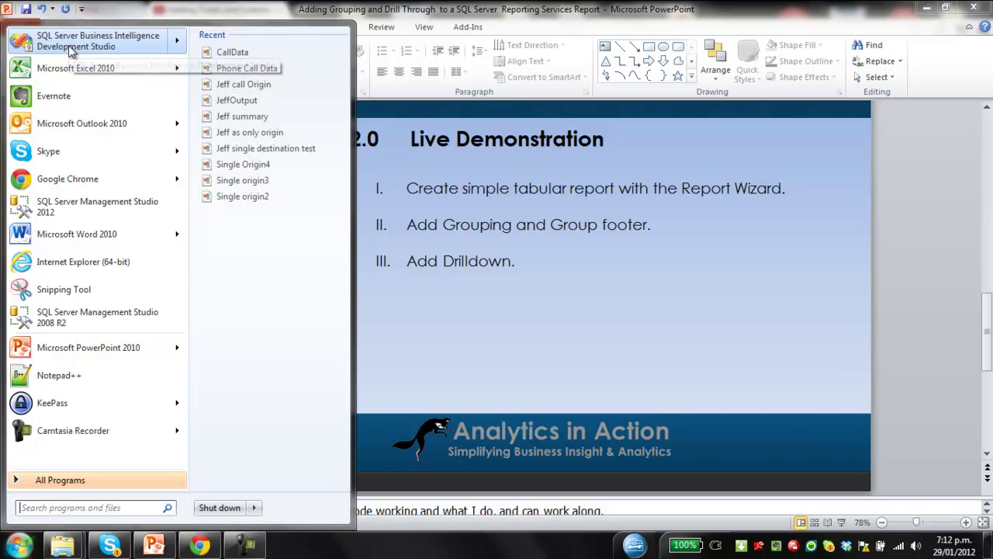
{"action": "left_click", "coordinate": [68, 45]}
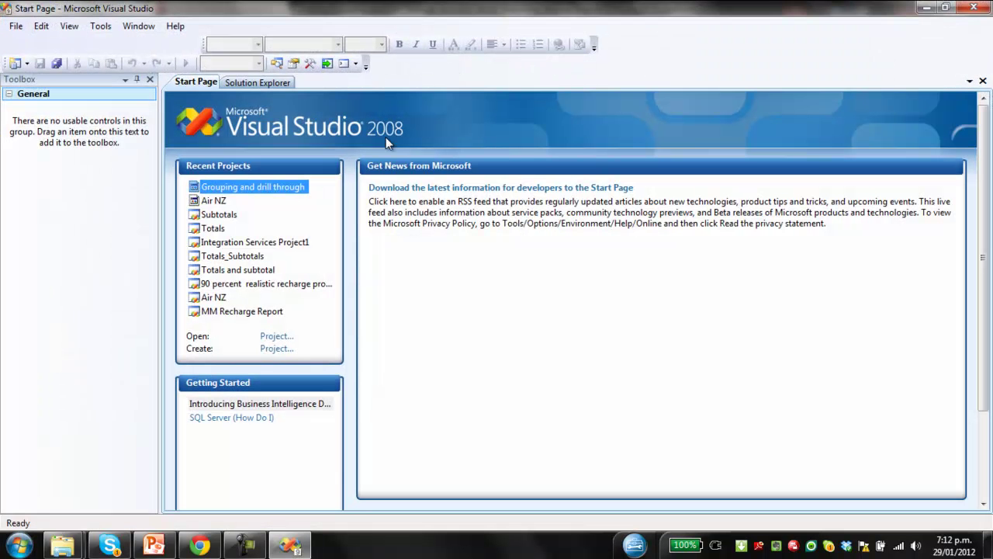
{"action": "left_click", "coordinate": [215, 188]}
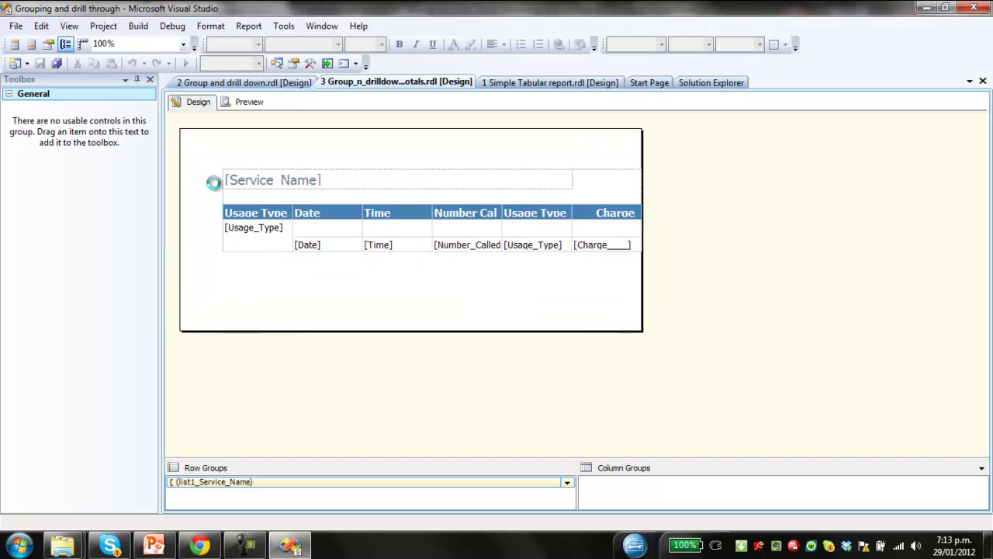
Add a new report from the Reports folder and move past the wizard's welcome page
{"action": "left_click", "coordinate": [720, 83]}
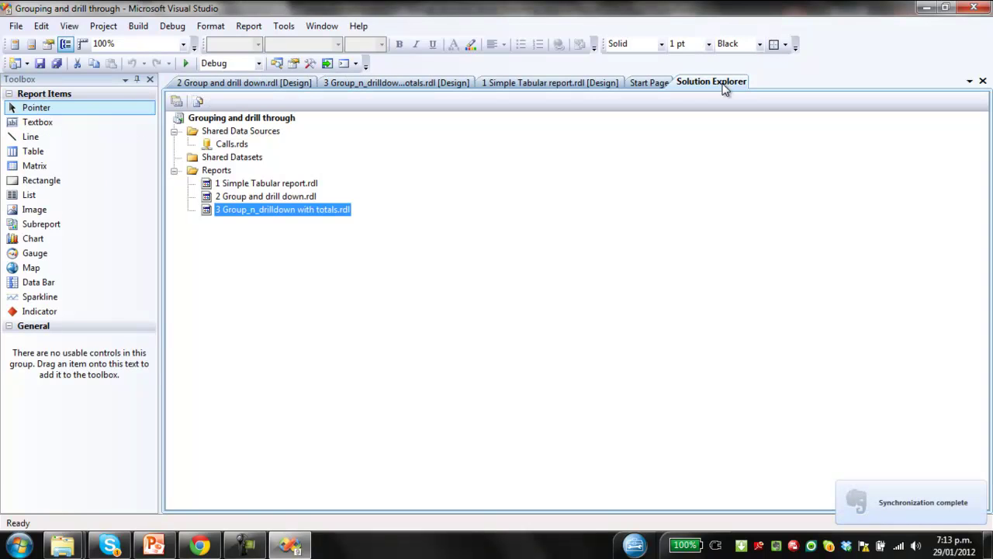
{"action": "right_click", "coordinate": [214, 172]}
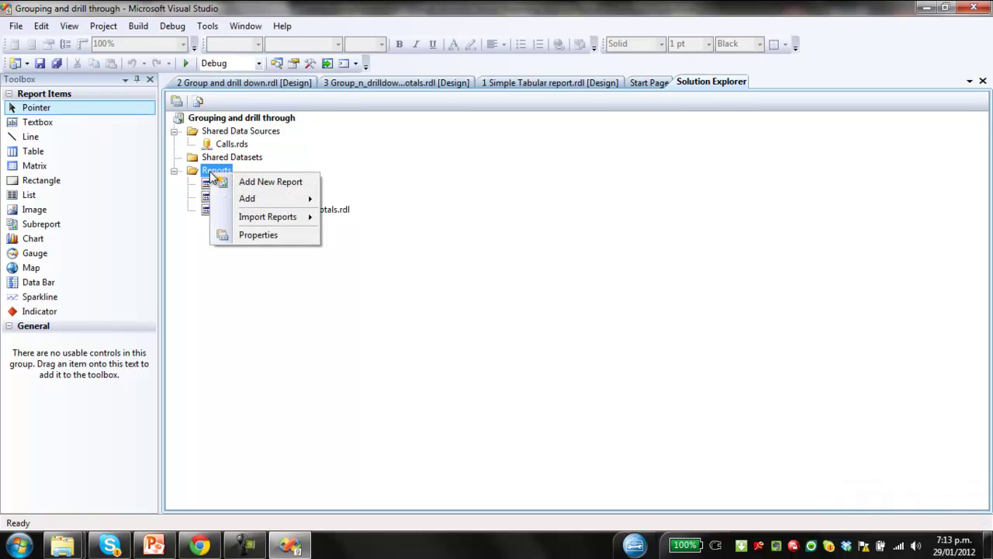
{"action": "left_click", "coordinate": [260, 181]}
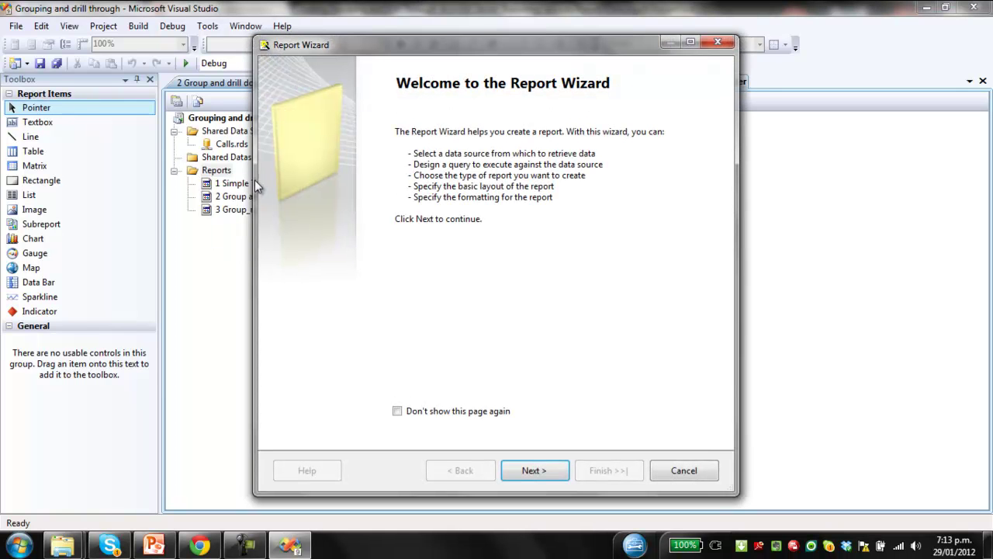
{"action": "left_click", "coordinate": [536, 470]}
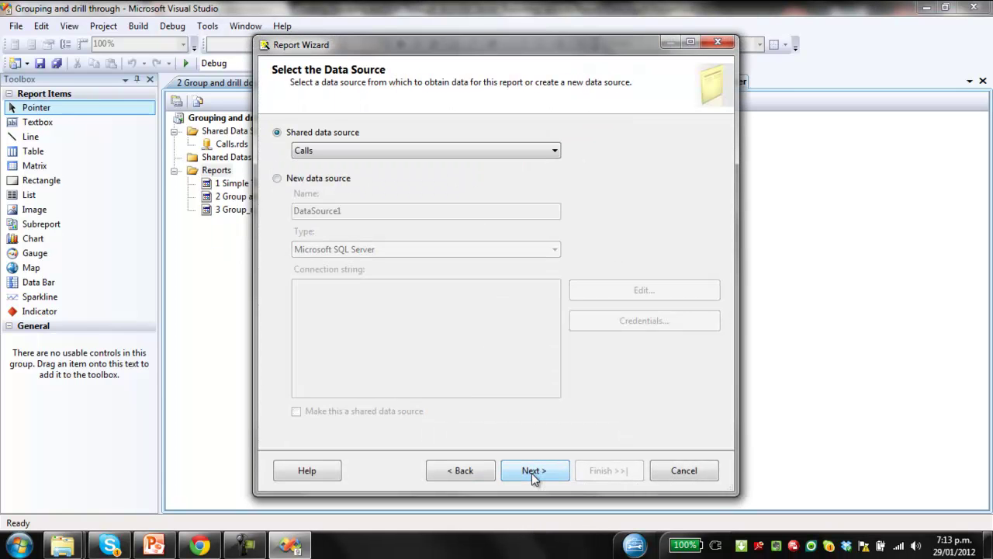
Define a new data source named Calls2 and edit its connection properties
{"action": "left_click", "coordinate": [278, 180]}
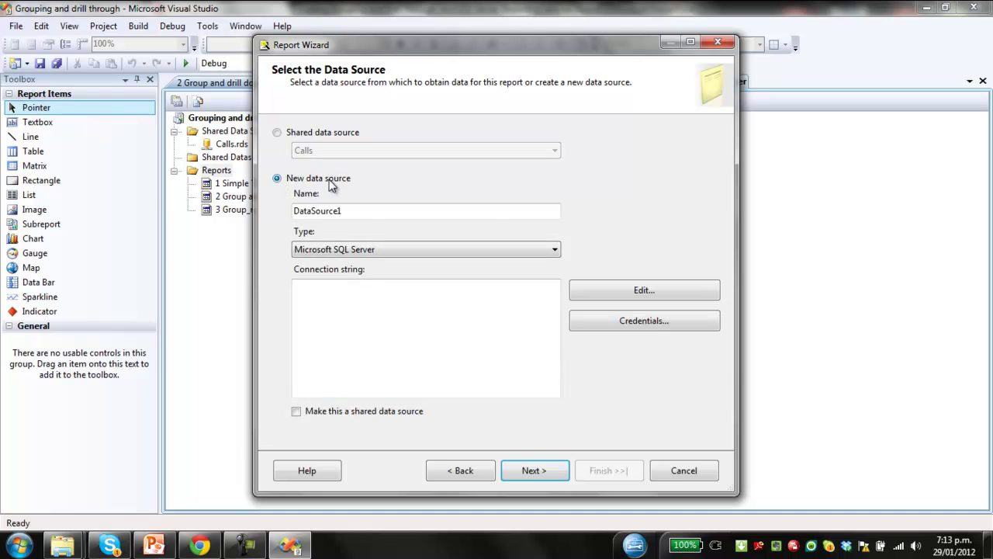
{"action": "double_click", "coordinate": [357, 215]}
{"action": "type", "text": "Call"}
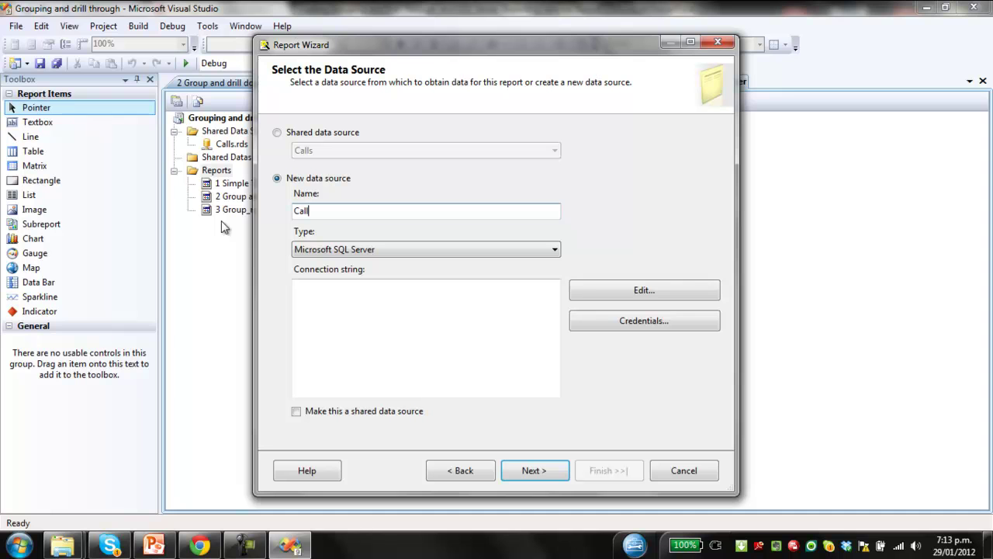
{"action": "type", "text": "s2"}
{"action": "left_click", "coordinate": [650, 291]}
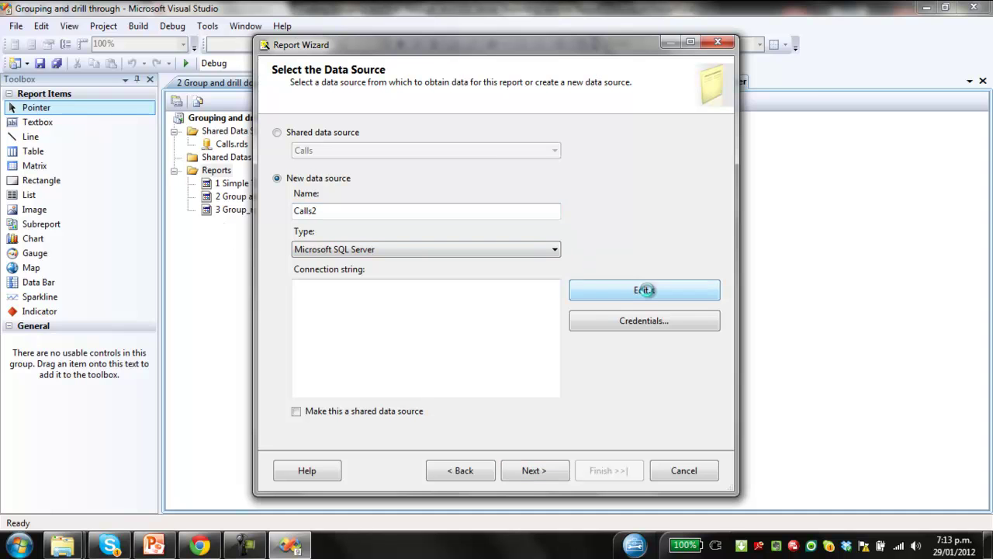
Point the Calls2 connection at server MMNZL-SFOX and the Learning database
{"action": "left_click", "coordinate": [557, 156]}
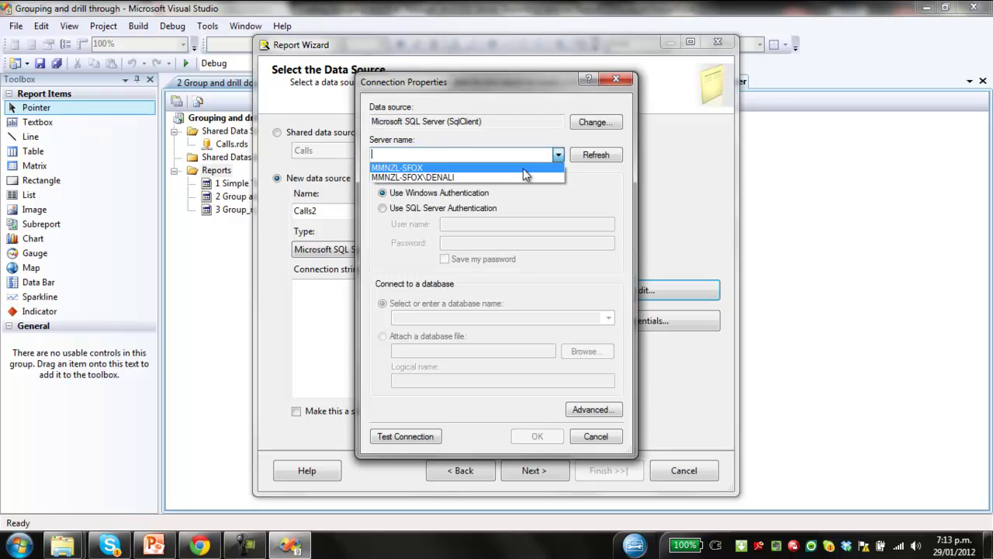
{"action": "left_click", "coordinate": [523, 169]}
{"action": "left_click", "coordinate": [609, 319]}
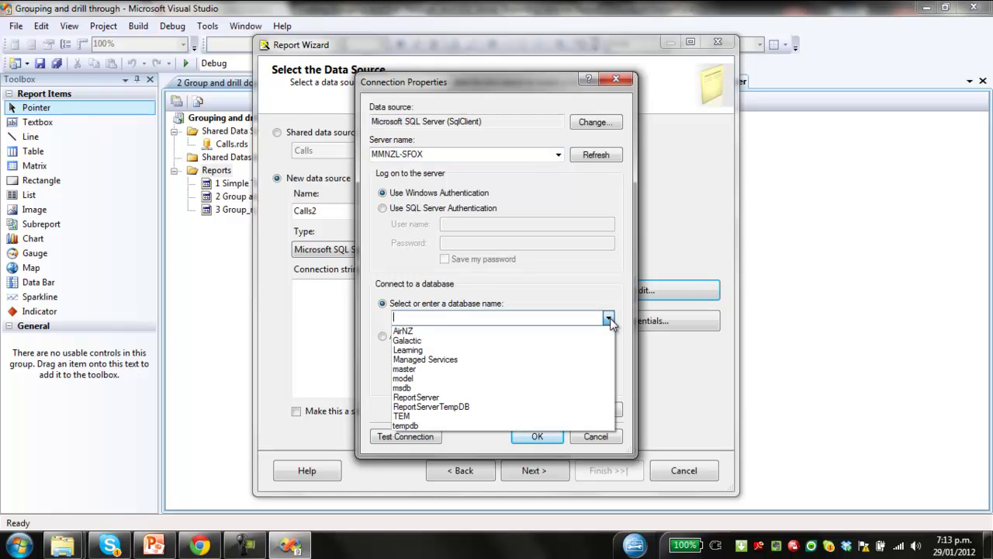
{"action": "left_click", "coordinate": [496, 351]}
{"action": "left_click", "coordinate": [534, 437]}
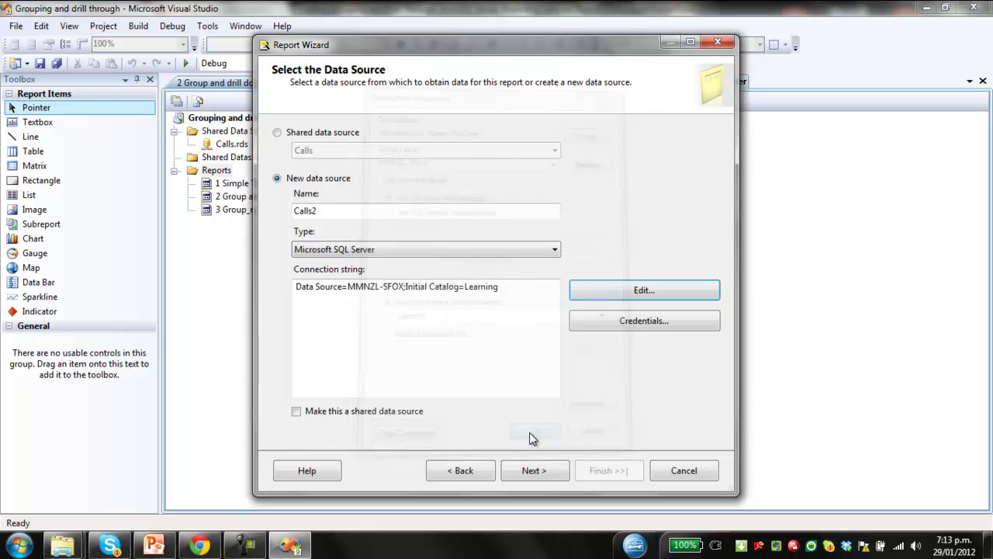
Build the query SELECT Calls.* FROM Calls in Query Builder with all Calls columns
{"action": "left_click", "coordinate": [548, 470]}
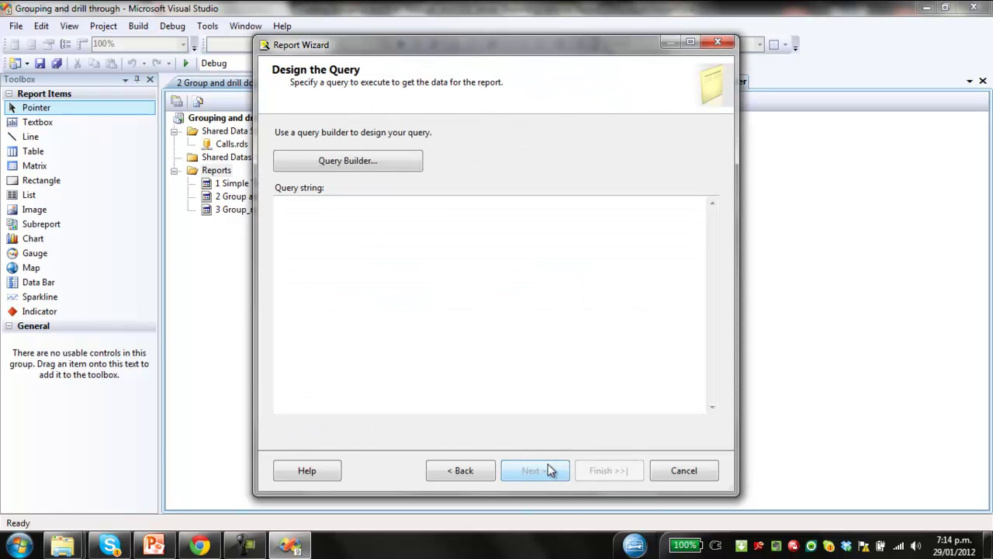
{"action": "left_click", "coordinate": [347, 161]}
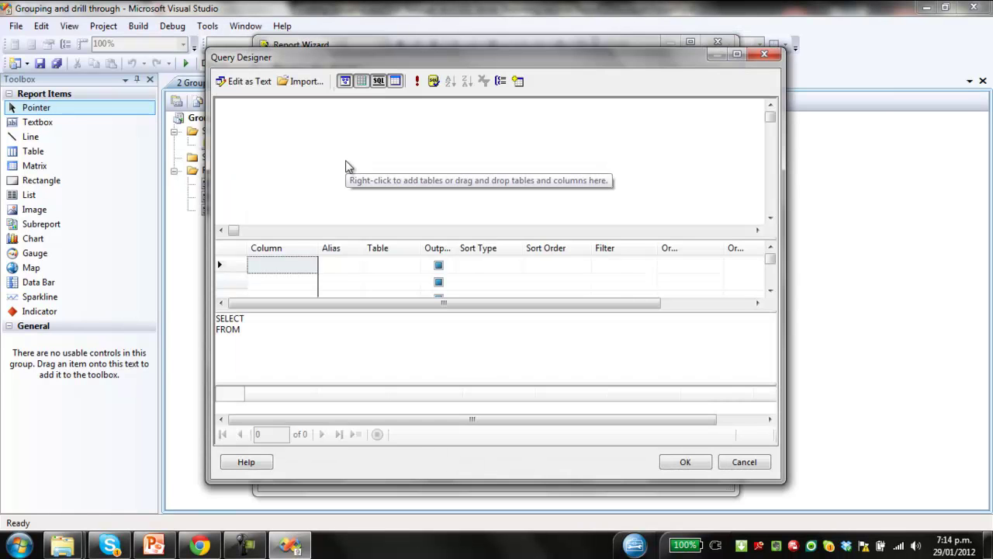
{"action": "left_click", "coordinate": [518, 82]}
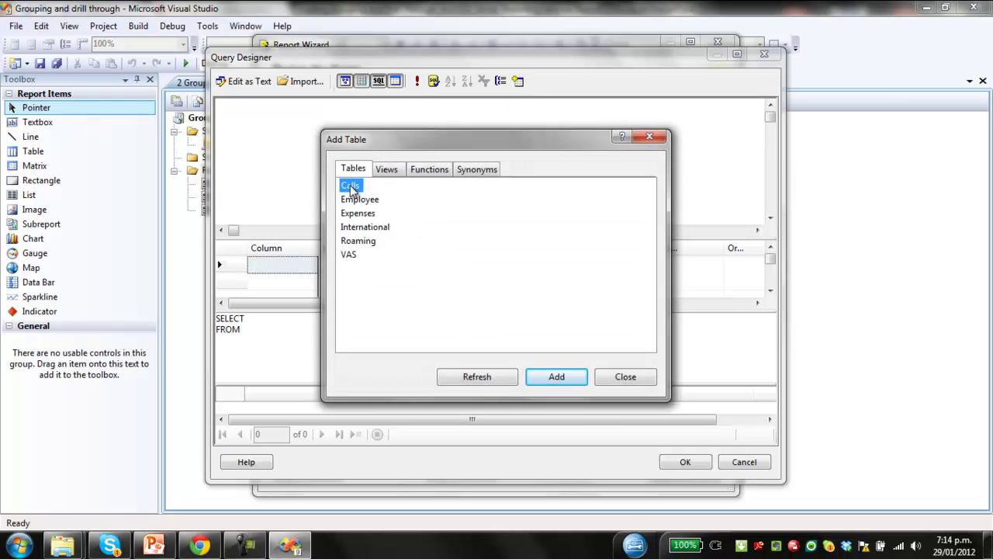
{"action": "left_click", "coordinate": [564, 381]}
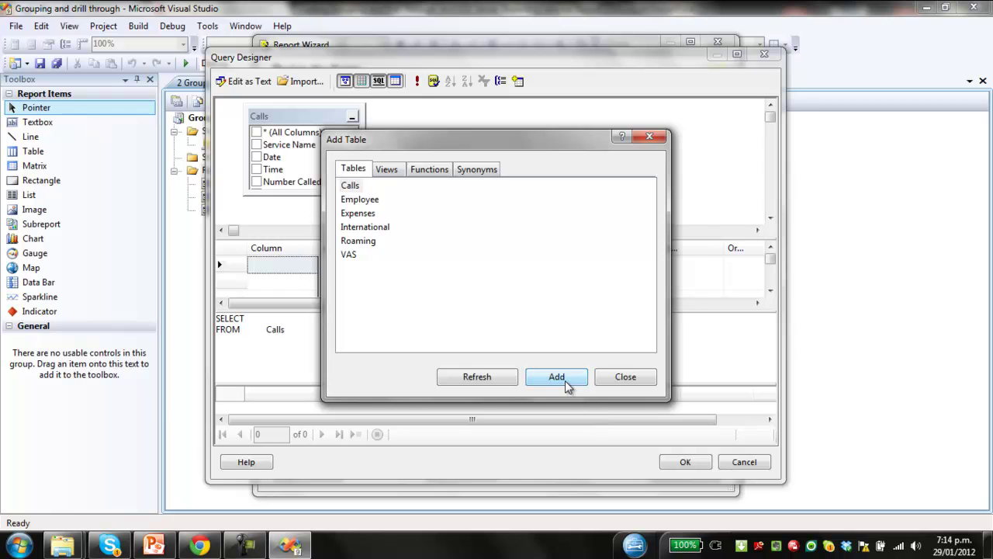
{"action": "left_click", "coordinate": [602, 377]}
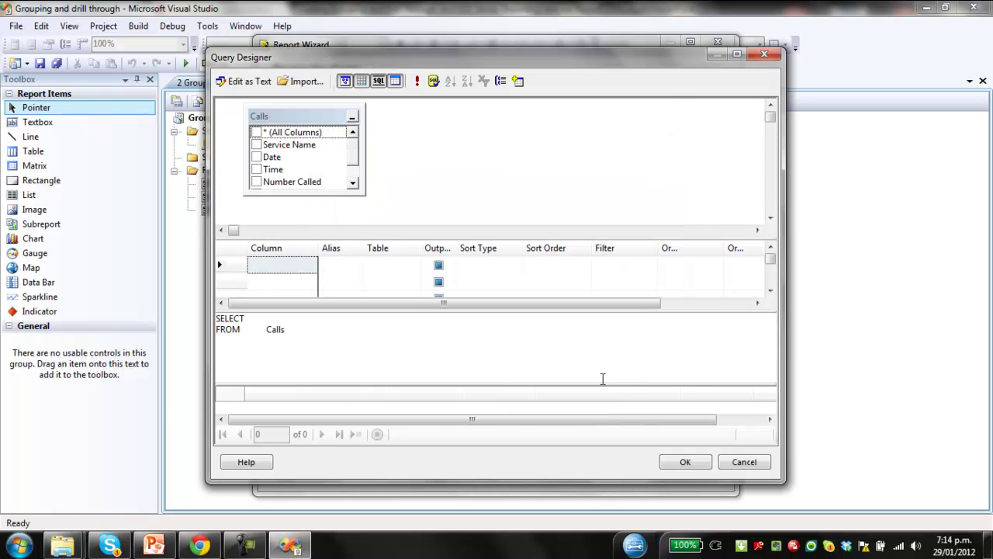
{"action": "left_click", "coordinate": [258, 133]}
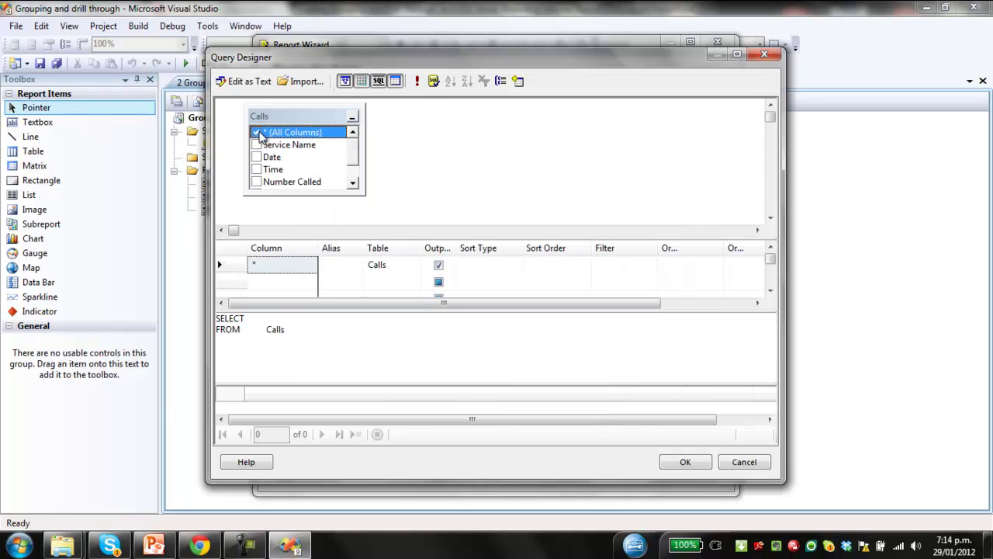
{"action": "left_click", "coordinate": [687, 465]}
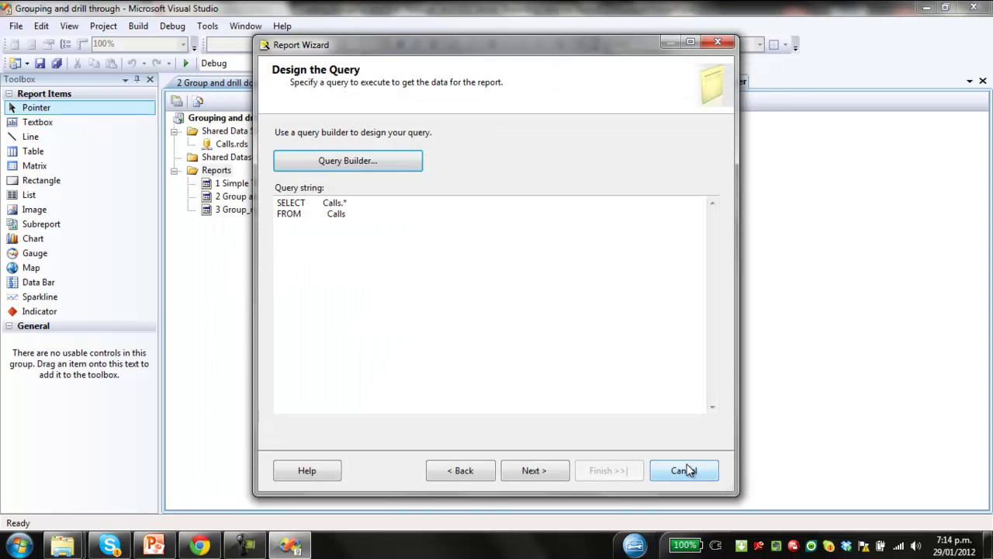
Make a tabular report paged by Service_Name with Date, Time, Number_Called, Usage_Type and Charge details
{"action": "left_click", "coordinate": [545, 472]}
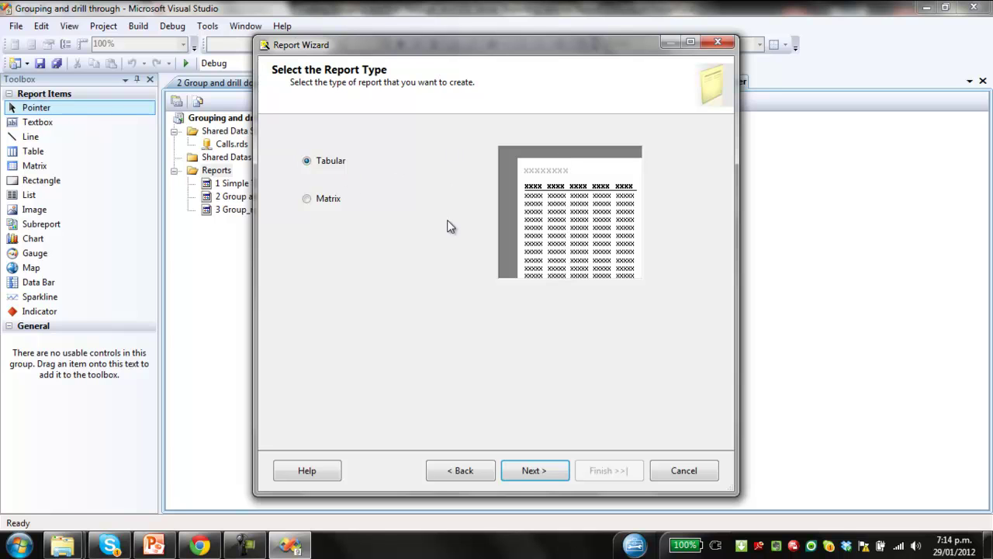
{"action": "left_click", "coordinate": [525, 469]}
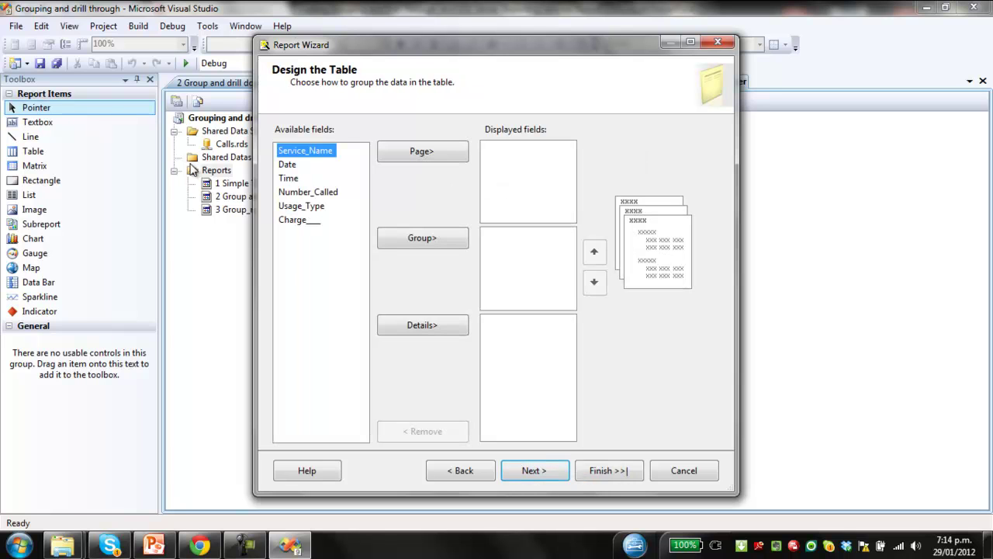
{"action": "left_click", "coordinate": [419, 153]}
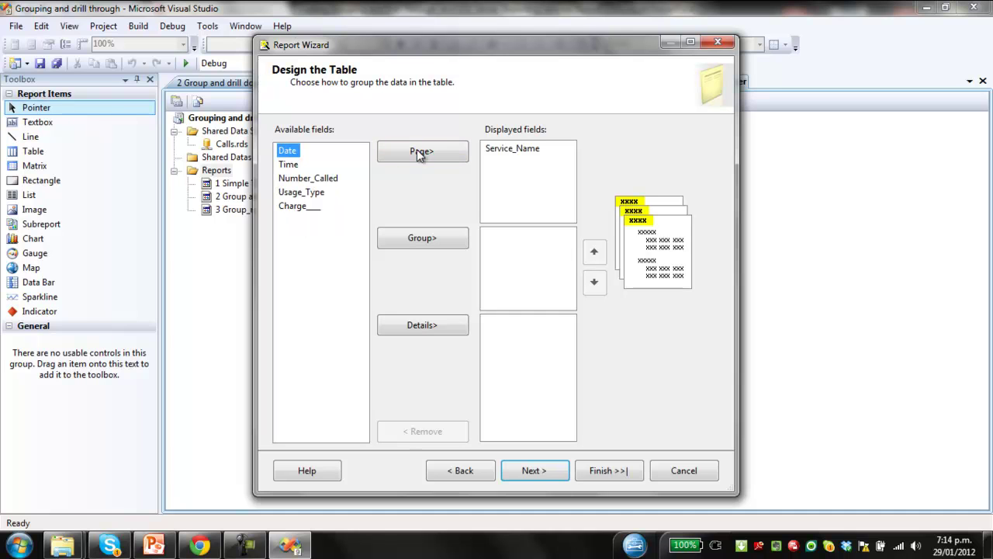
{"action": "double_click", "coordinate": [422, 326]}
{"action": "left_click", "coordinate": [423, 326]}
{"action": "left_click", "coordinate": [423, 326]}
{"action": "left_click", "coordinate": [423, 325]}
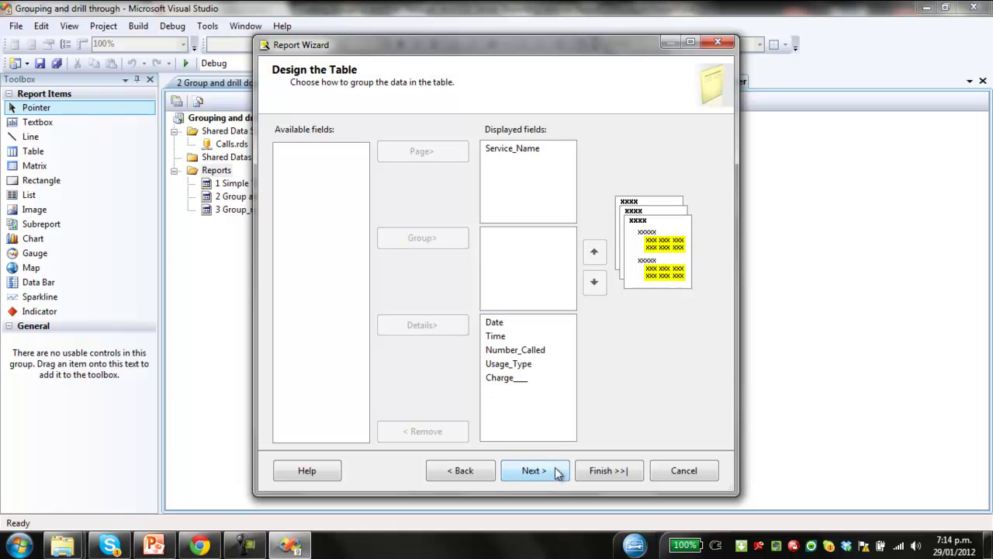
Apply the Ocean style, name the report Tabular and finish the wizard
{"action": "left_click", "coordinate": [532, 473]}
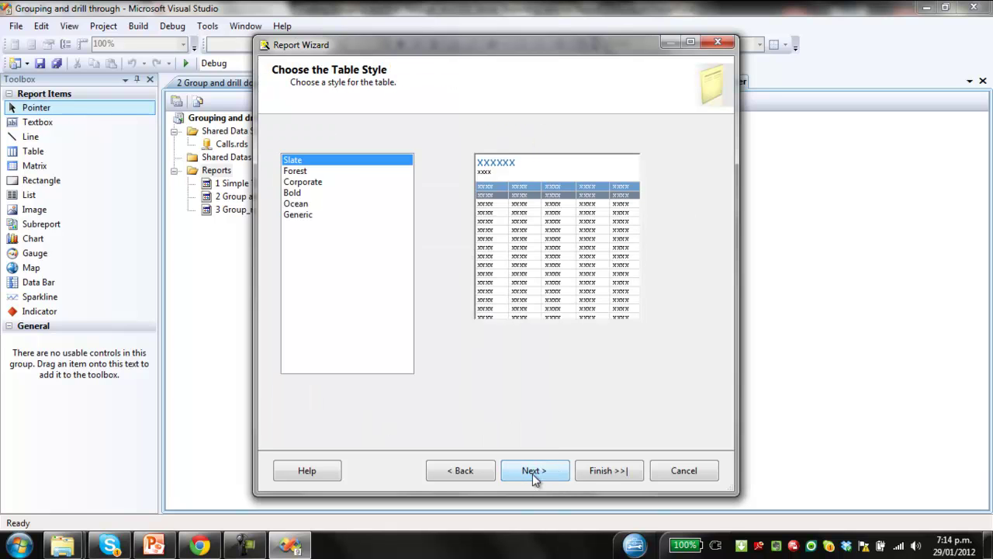
{"action": "left_click", "coordinate": [301, 204]}
{"action": "left_click", "coordinate": [533, 472]}
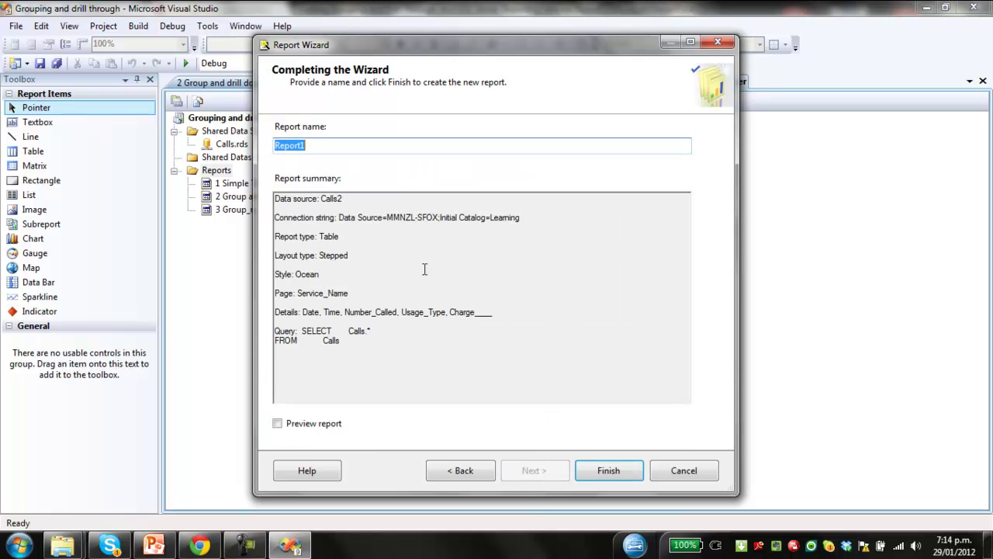
{"action": "type", "text": "Tabular"}
{"action": "left_click", "coordinate": [621, 471]}
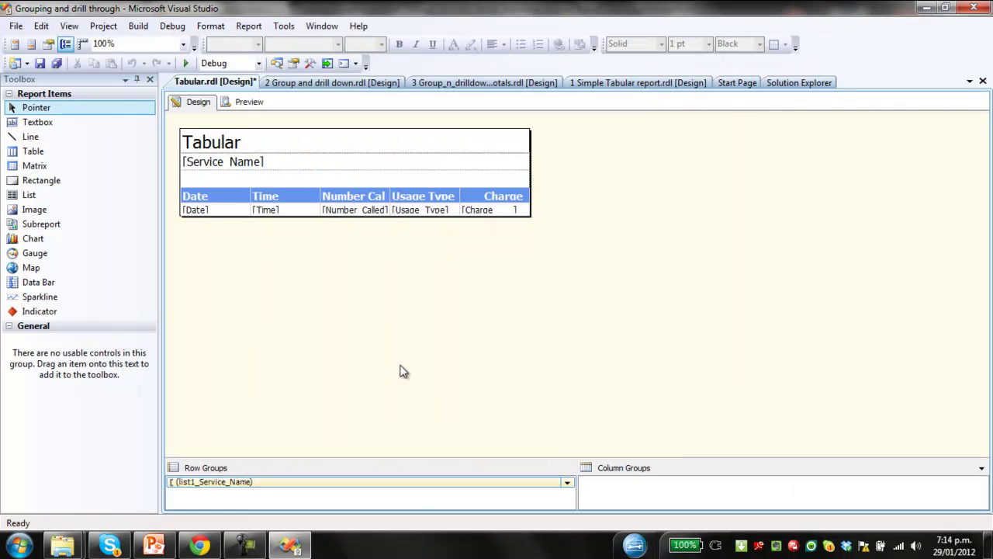
Preview the new report, then widen and lengthen the report body in Design
{"action": "left_click", "coordinate": [249, 103]}
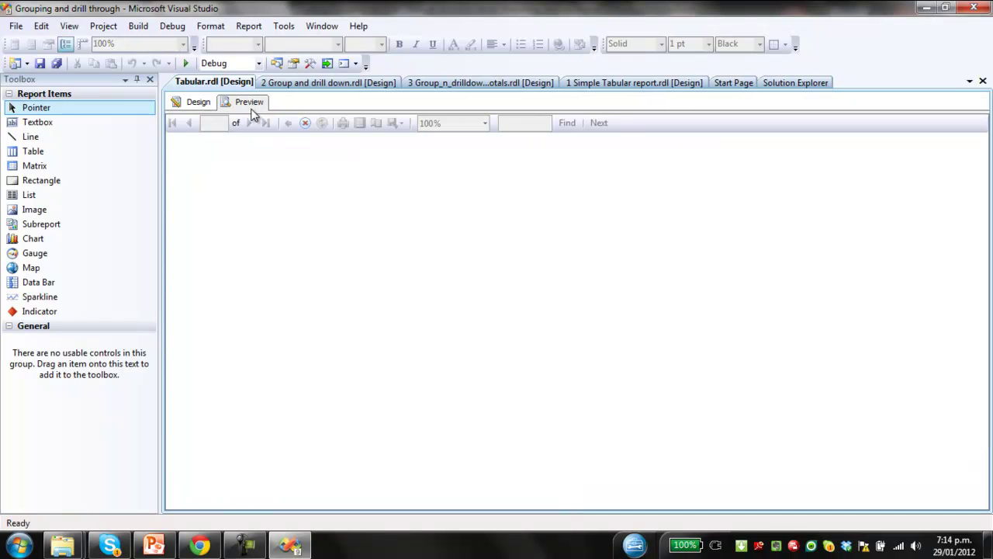
{"action": "left_click", "coordinate": [199, 102]}
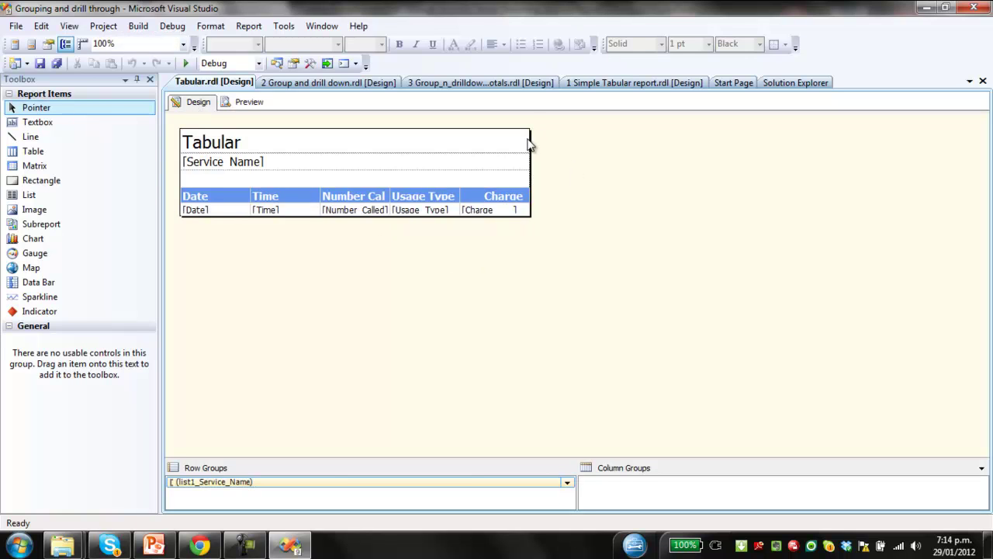
{"action": "left_click_drag", "start_coordinate": [531, 144], "coordinate": [676, 159]}
{"action": "left_click_drag", "start_coordinate": [627, 215], "coordinate": [595, 344]}
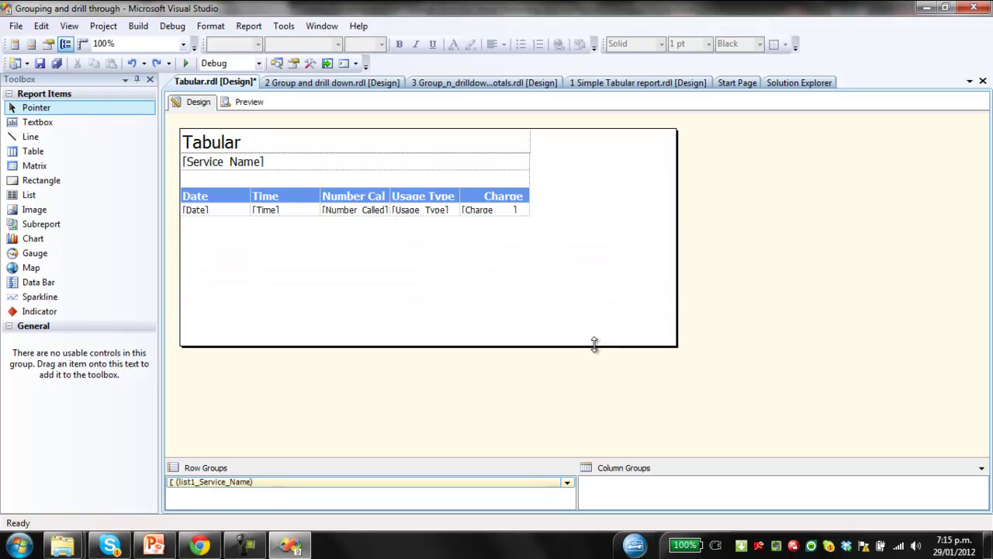
Delete the Tabular title, move the list and table right and down, and preview
{"action": "left_click", "coordinate": [259, 147]}
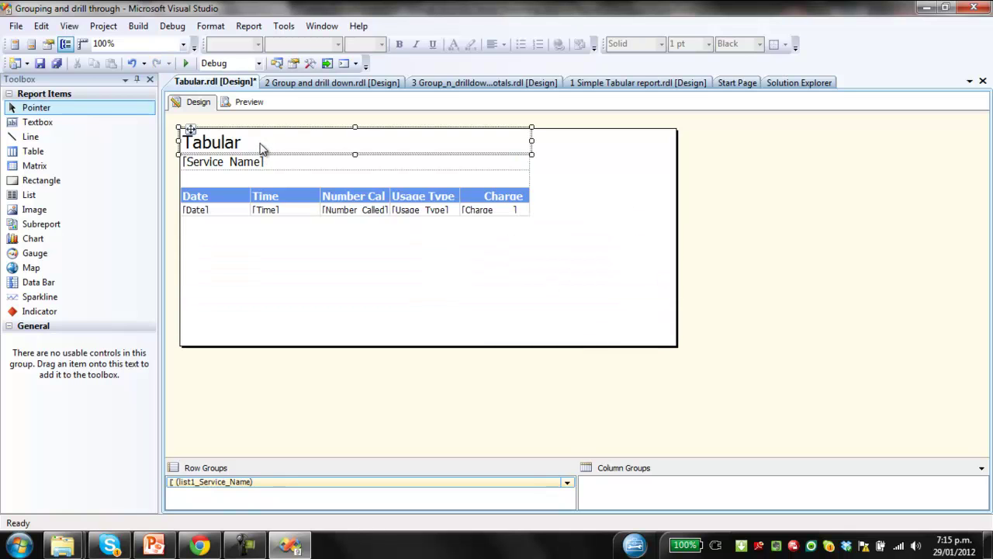
{"action": "key", "text": "Delete"}
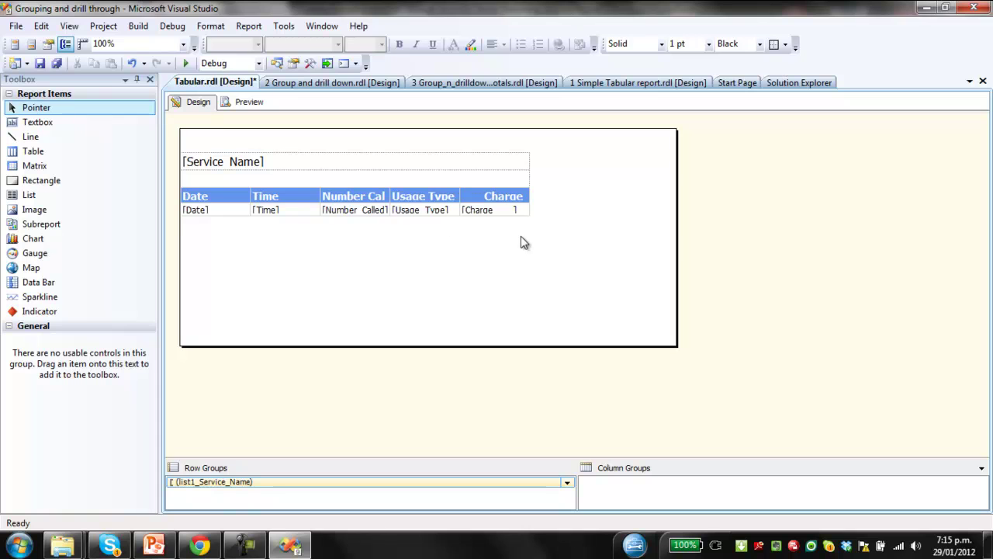
{"action": "left_click_drag", "start_coordinate": [520, 235], "coordinate": [192, 153]}
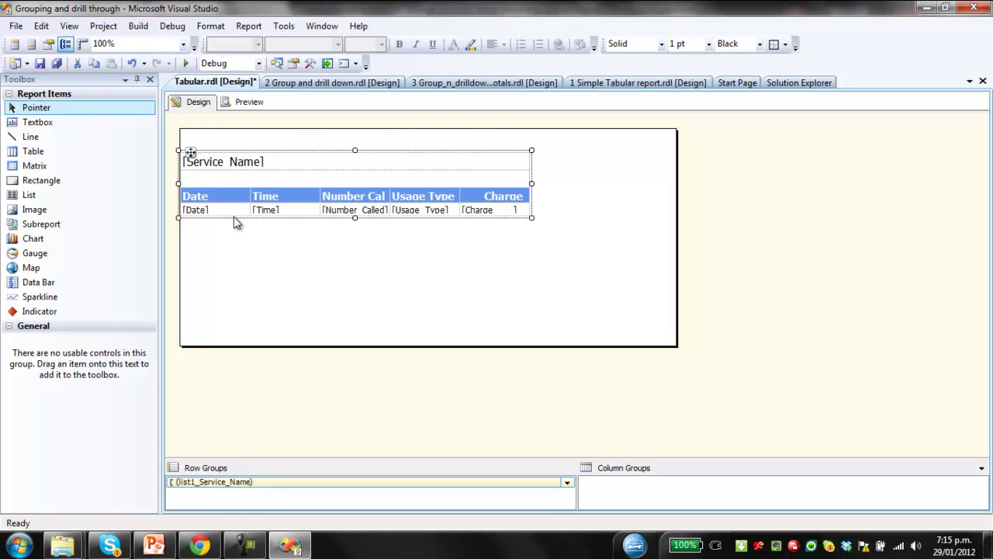
{"action": "left_click", "coordinate": [222, 152]}
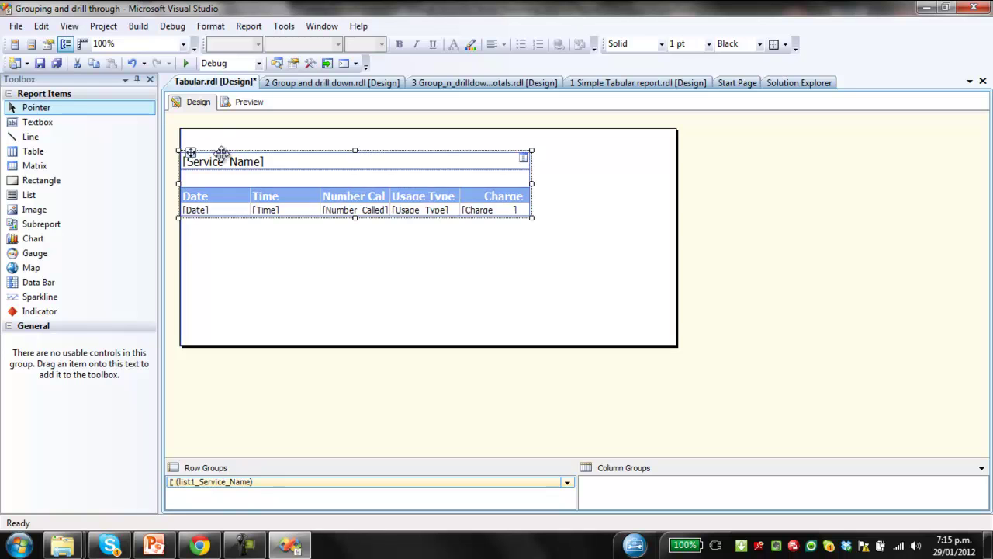
{"action": "left_click_drag", "start_coordinate": [222, 152], "coordinate": [290, 185]}
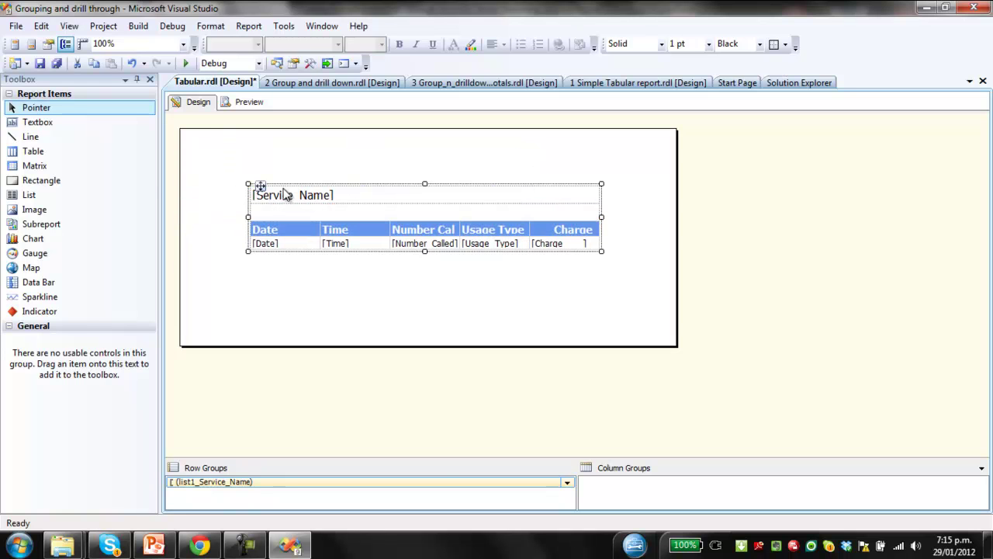
{"action": "left_click", "coordinate": [246, 104]}
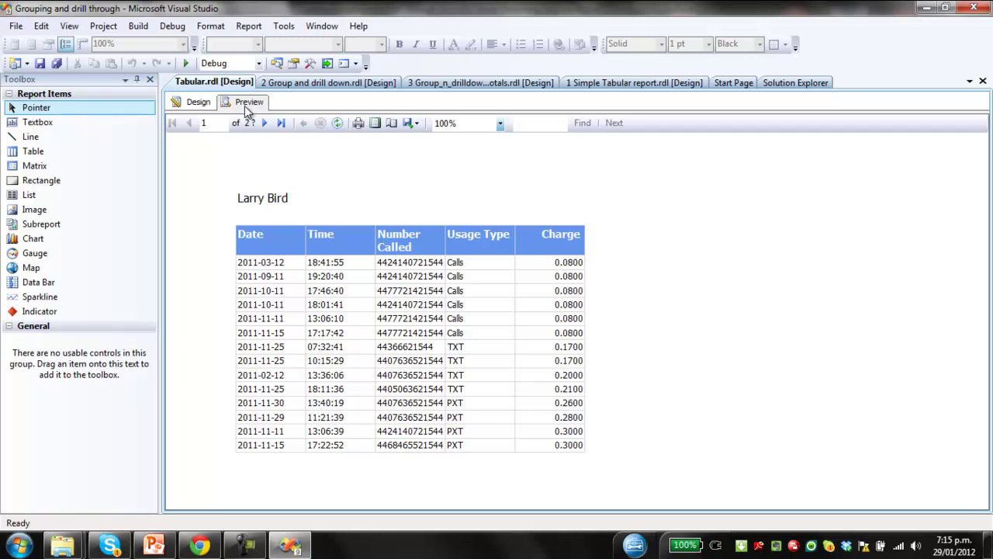
Wrap the [Date] detail row in a Usage_Type parent group with a group header row
{"action": "left_click", "coordinate": [199, 106]}
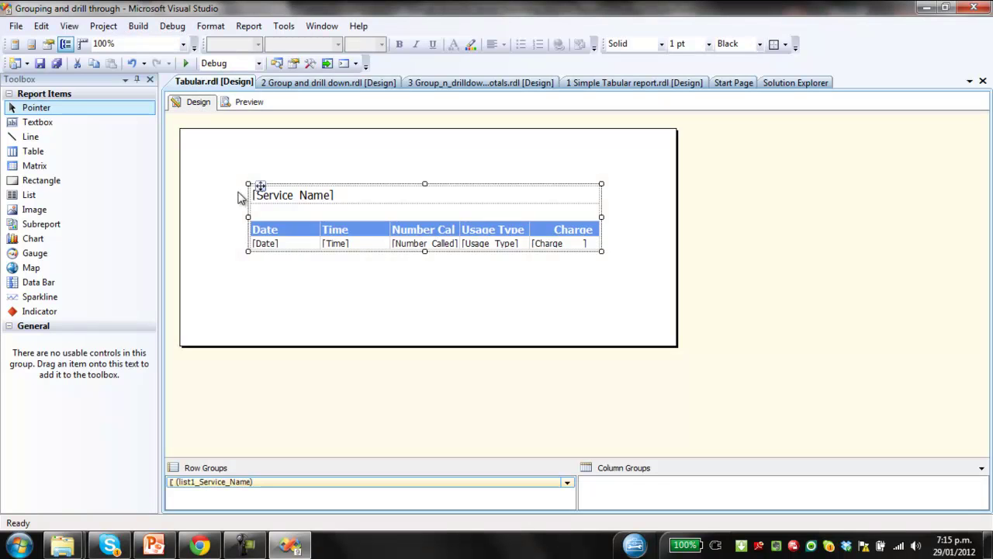
{"action": "left_click", "coordinate": [264, 246]}
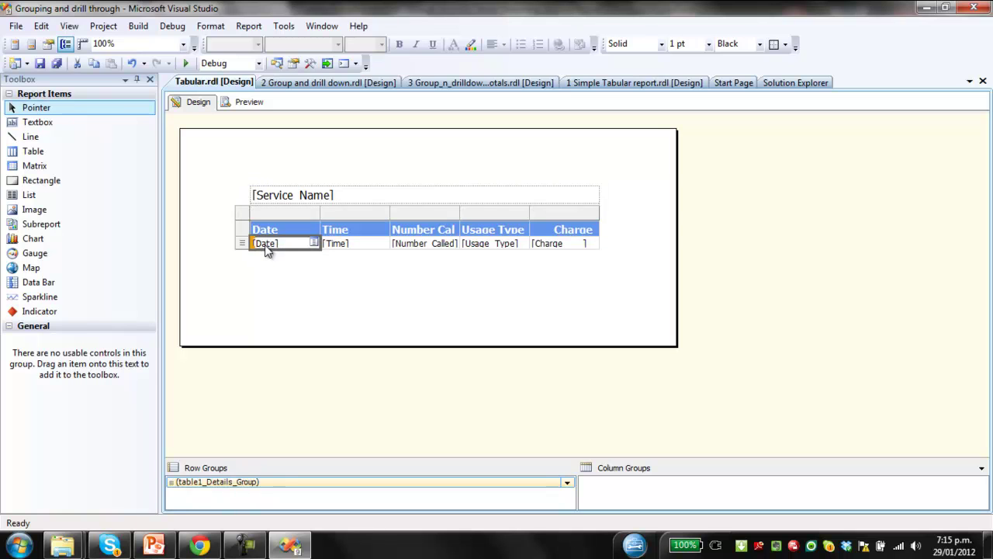
{"action": "left_click", "coordinate": [264, 277]}
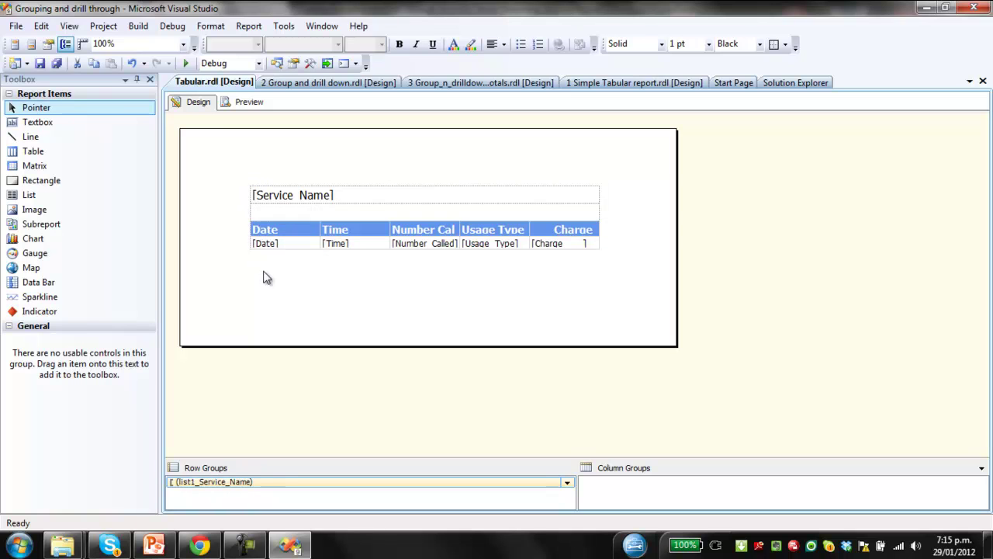
{"action": "left_click", "coordinate": [276, 248]}
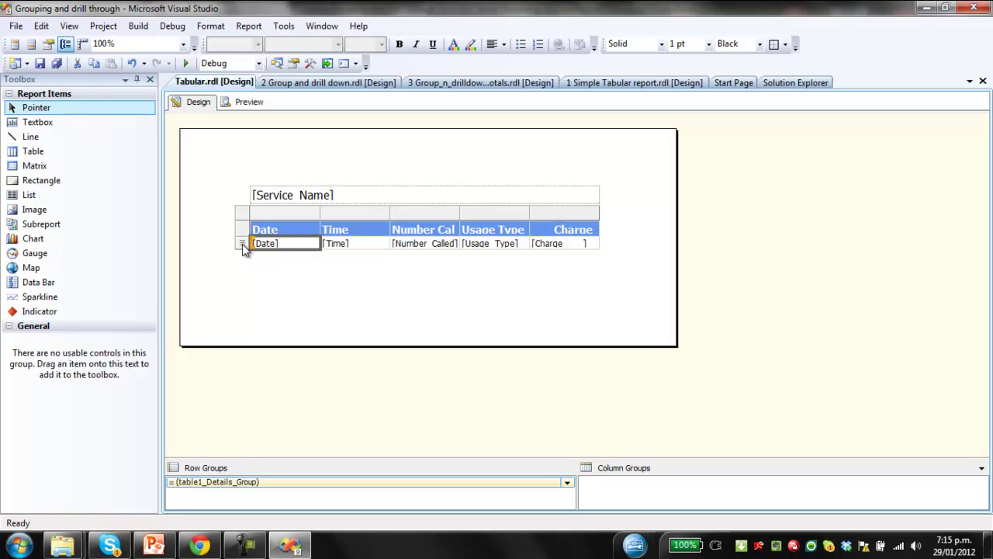
{"action": "right_click", "coordinate": [242, 244]}
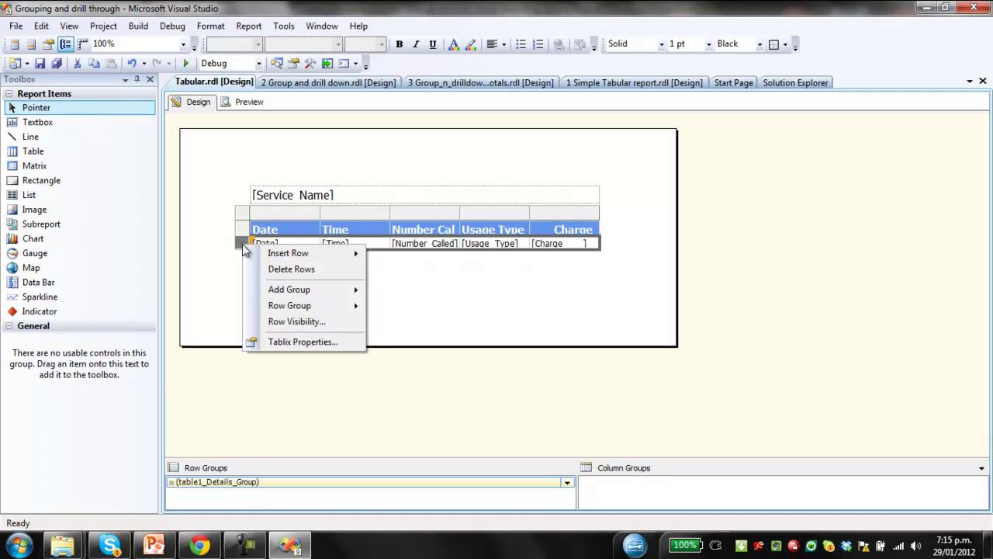
{"action": "mouse_move", "coordinate": [298, 293]}
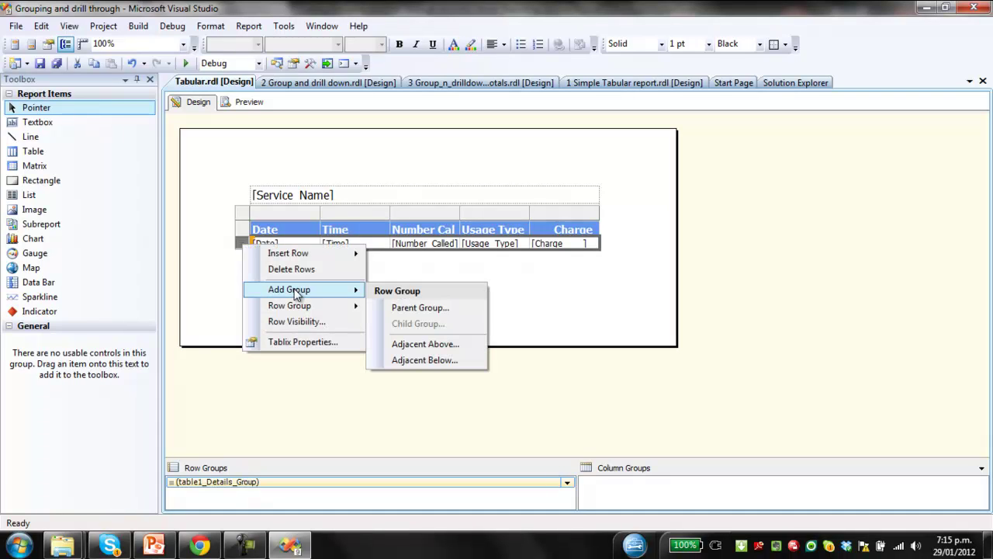
{"action": "left_click", "coordinate": [424, 310]}
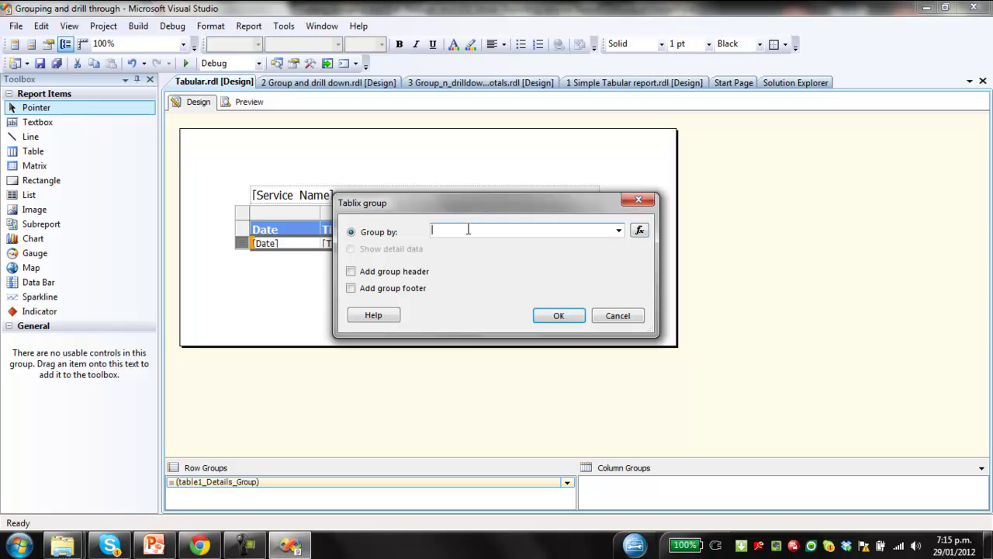
{"action": "left_click", "coordinate": [620, 231]}
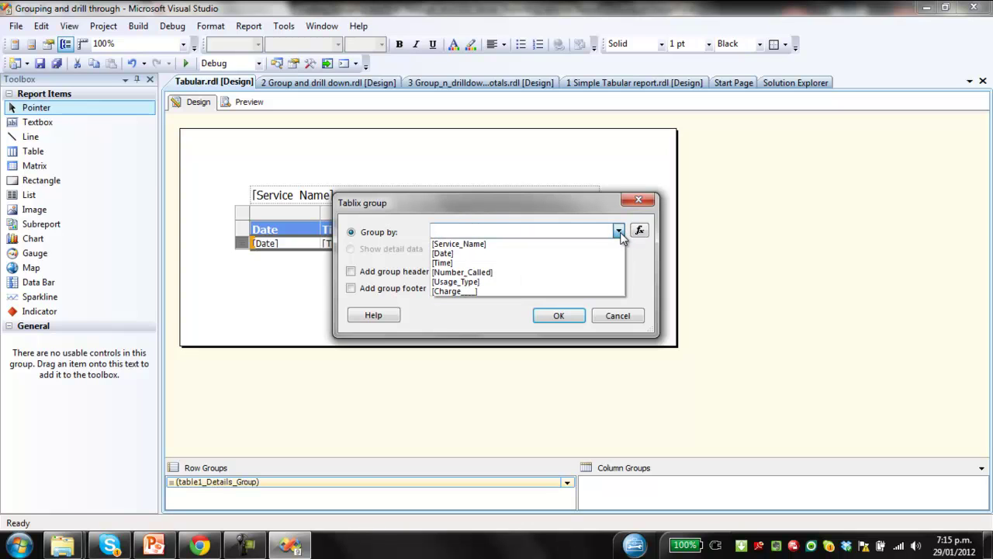
{"action": "left_click", "coordinate": [530, 284]}
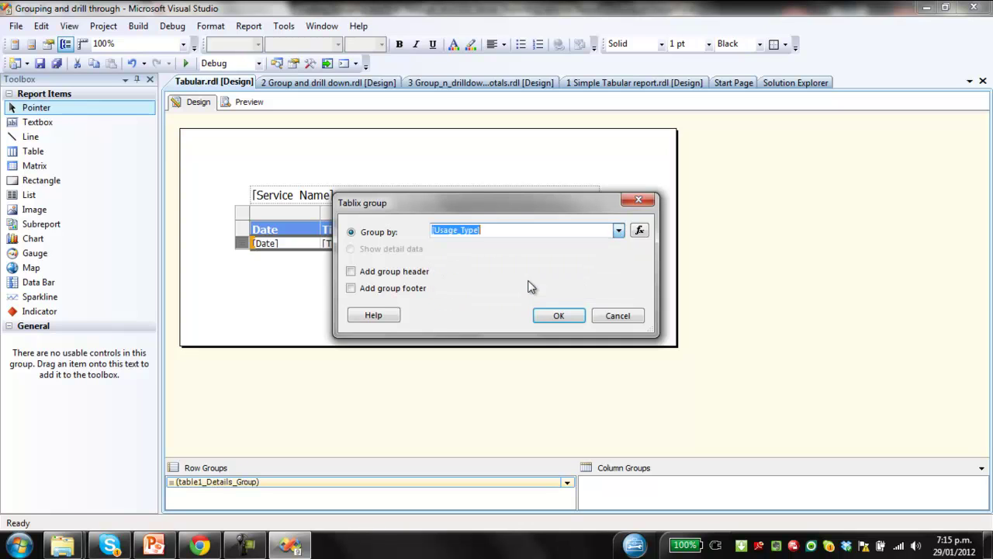
{"action": "left_click", "coordinate": [351, 272]}
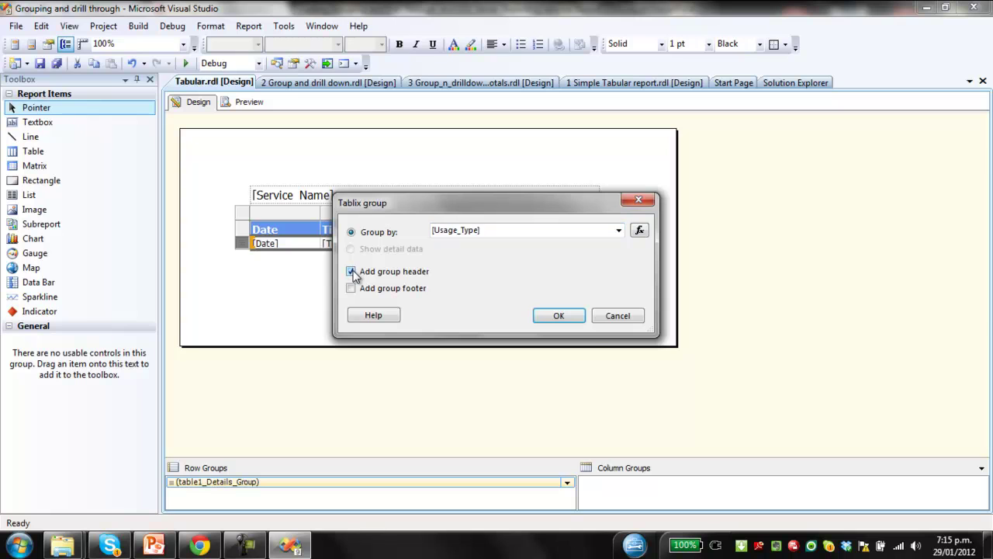
{"action": "left_click", "coordinate": [557, 315]}
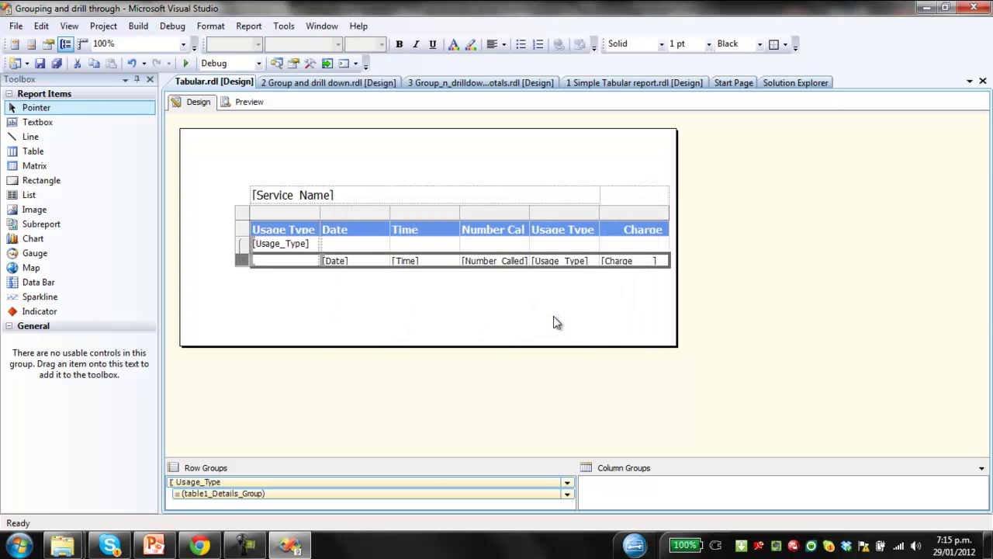
Preview the report grouped by Usage Type, then return to design
{"action": "left_click", "coordinate": [250, 102]}
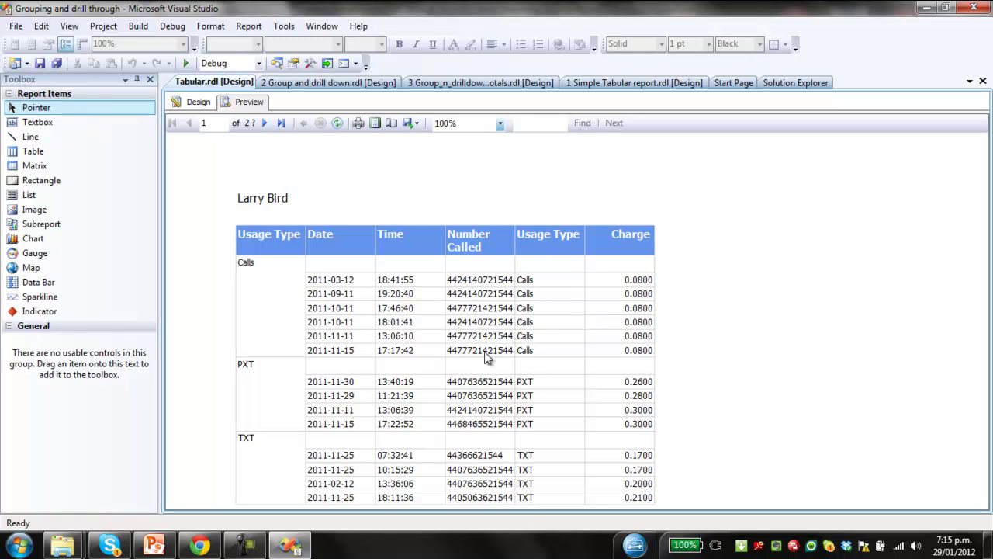
{"action": "left_click", "coordinate": [203, 107]}
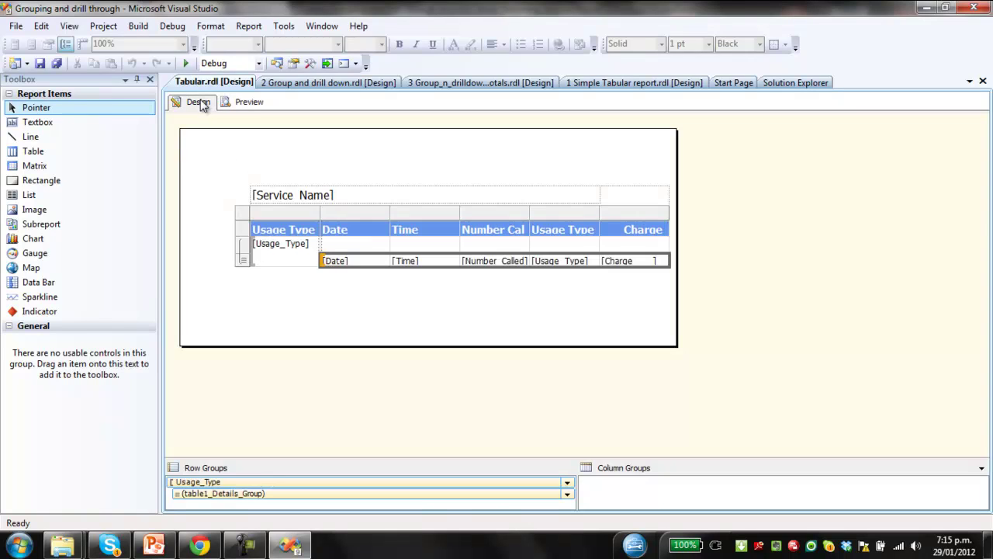
{"action": "left_click", "coordinate": [537, 262]}
Delete the repeated Usage Type detail column and check the result in preview
{"action": "left_click", "coordinate": [575, 211]}
{"action": "right_click", "coordinate": [574, 211]}
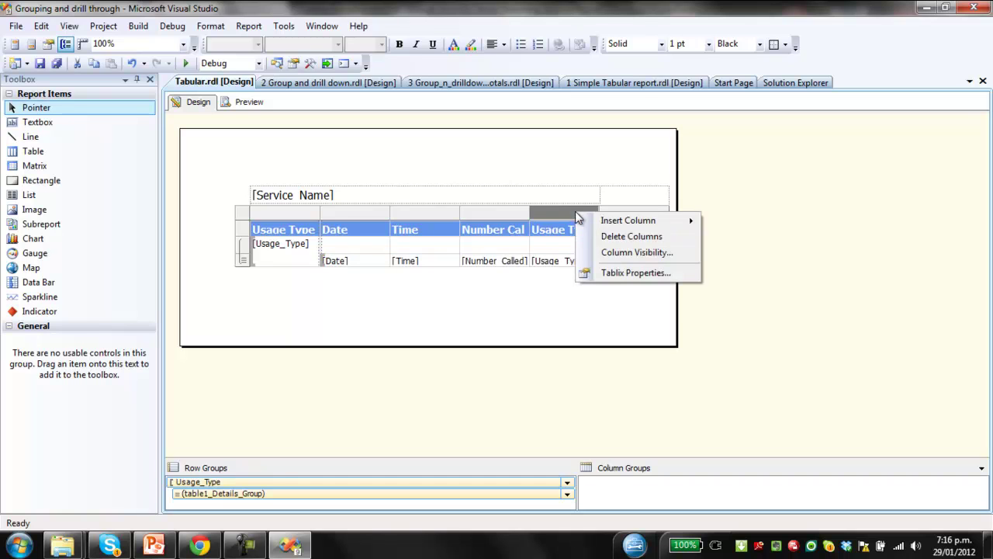
{"action": "left_click", "coordinate": [637, 236]}
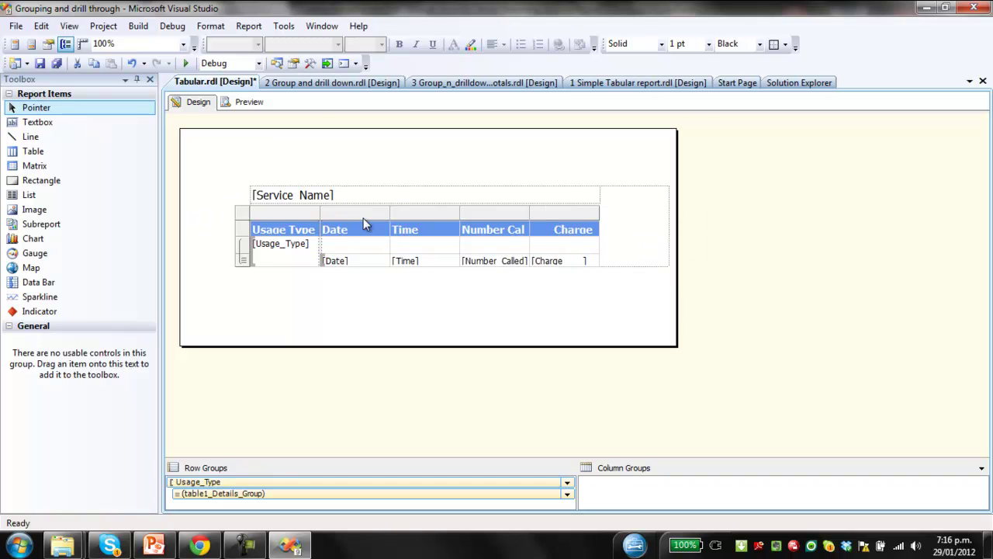
{"action": "left_click", "coordinate": [243, 103]}
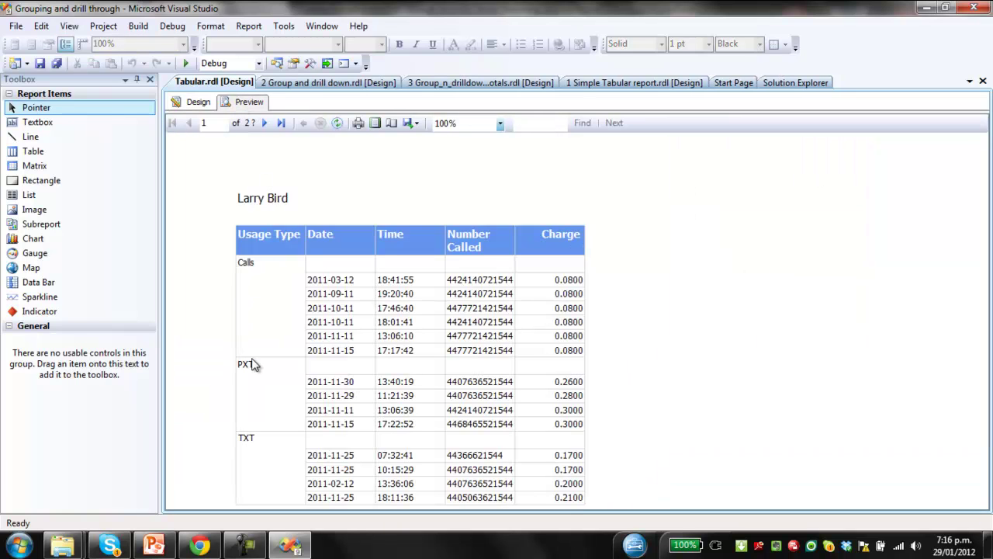
{"action": "left_click", "coordinate": [194, 102]}
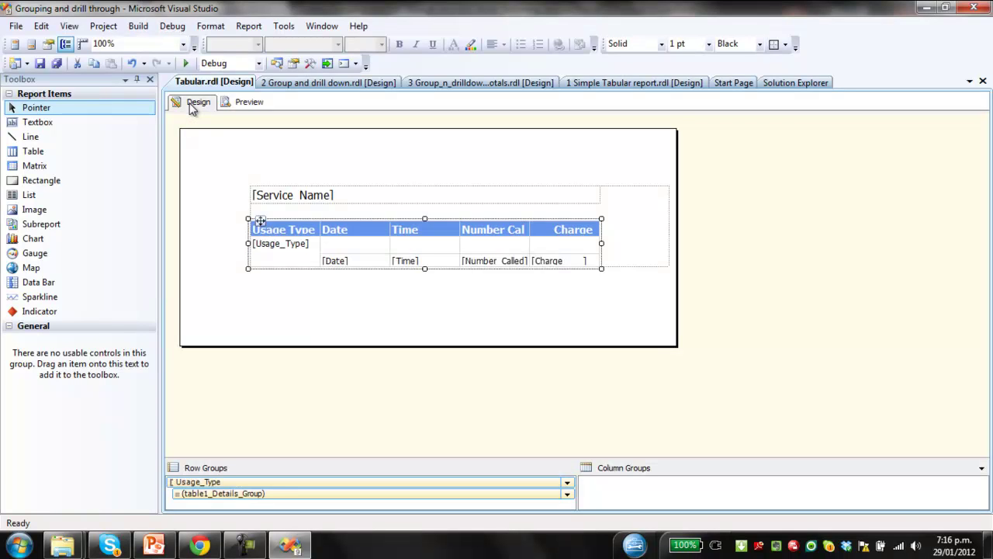
Hide the detail rows initially, with display toggled by the Usage_Type1 group cell
{"action": "left_click", "coordinate": [294, 262]}
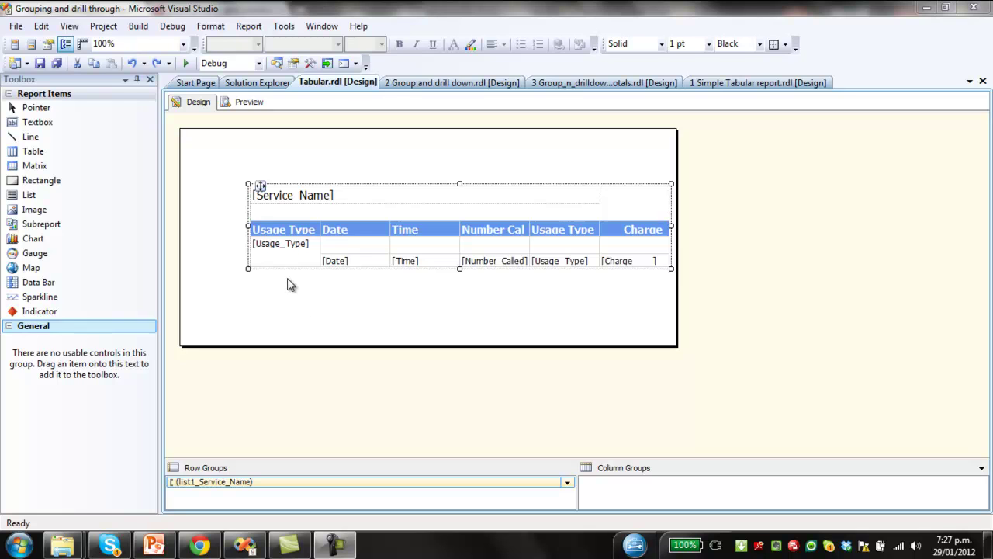
{"action": "left_click", "coordinate": [335, 263]}
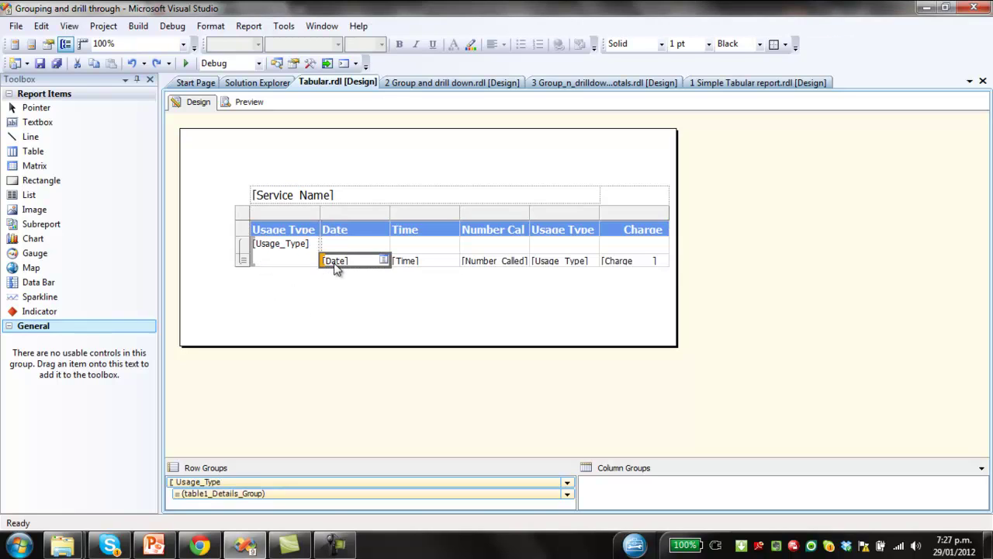
{"action": "left_click", "coordinate": [242, 262]}
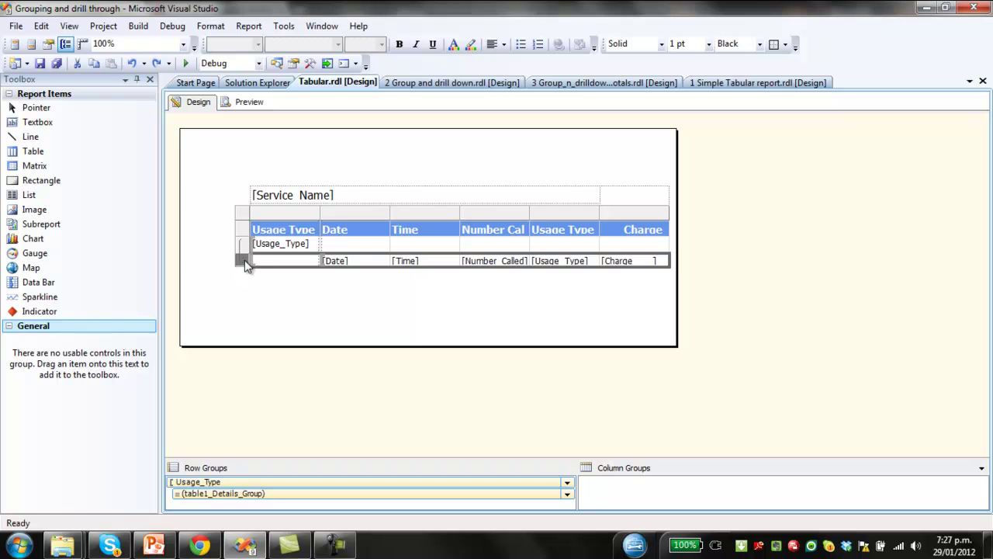
{"action": "right_click", "coordinate": [245, 262]}
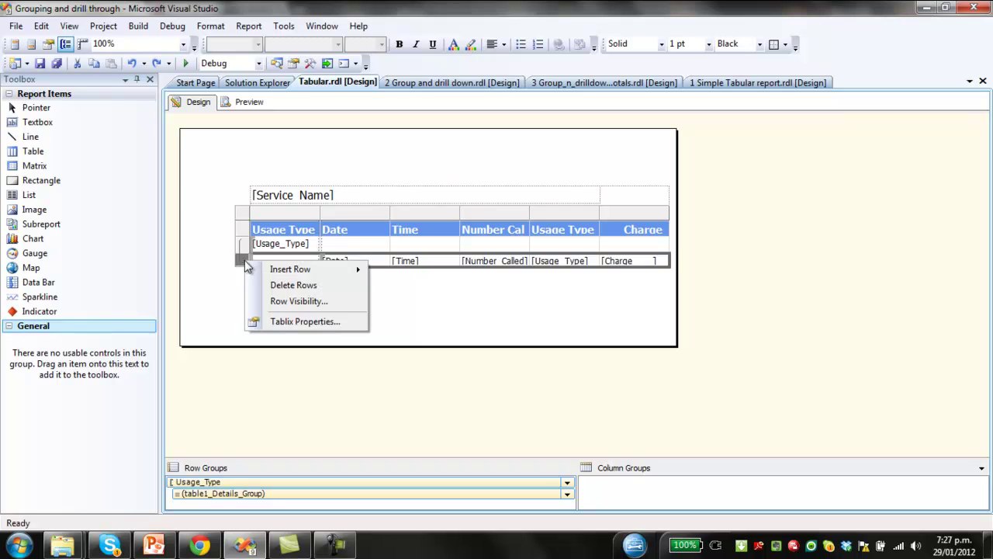
{"action": "left_click", "coordinate": [301, 307]}
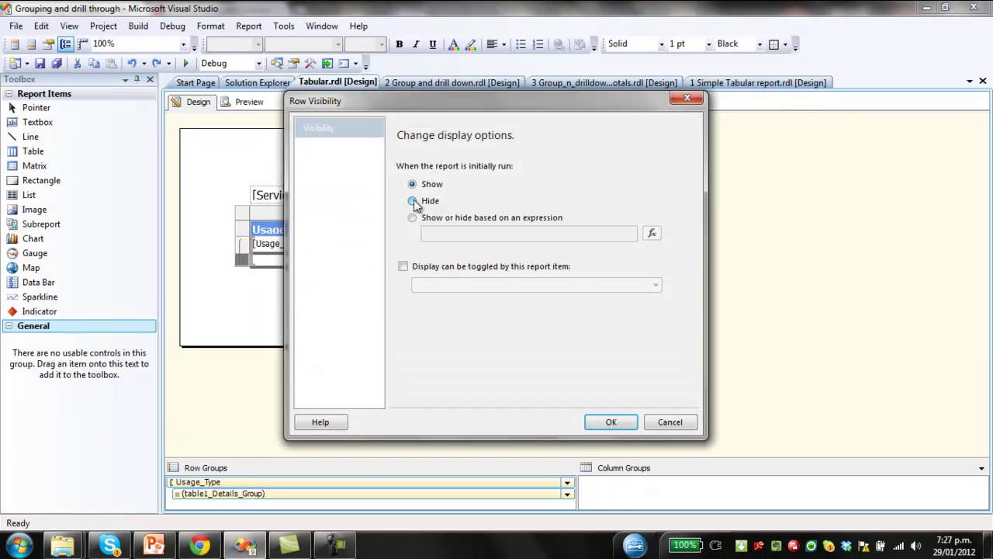
{"action": "left_click", "coordinate": [403, 266]}
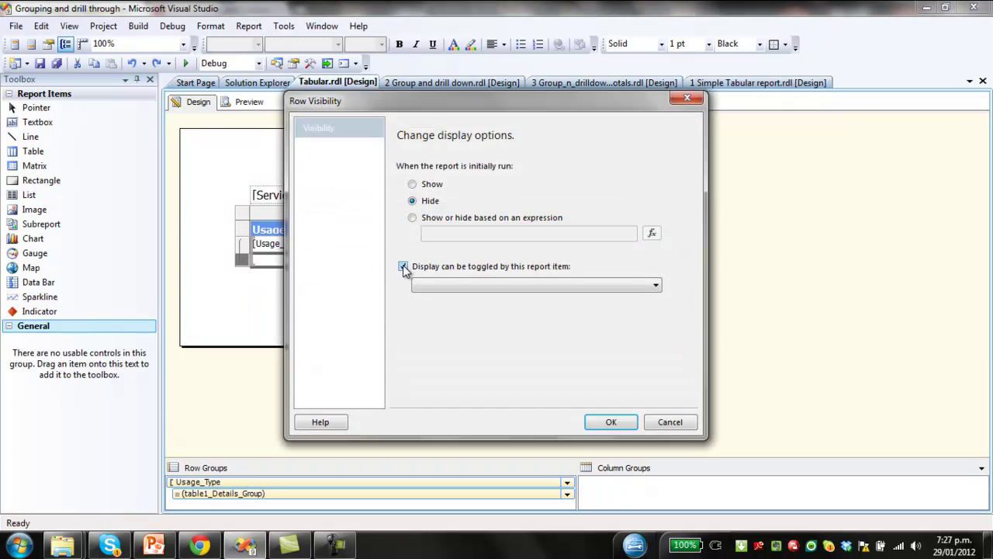
{"action": "left_click", "coordinate": [657, 286]}
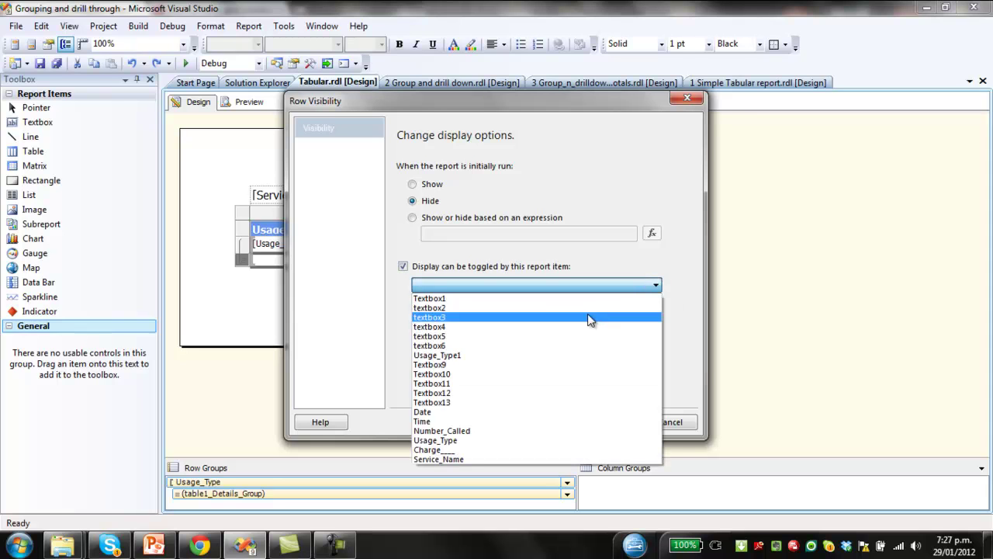
{"action": "left_click", "coordinate": [538, 355]}
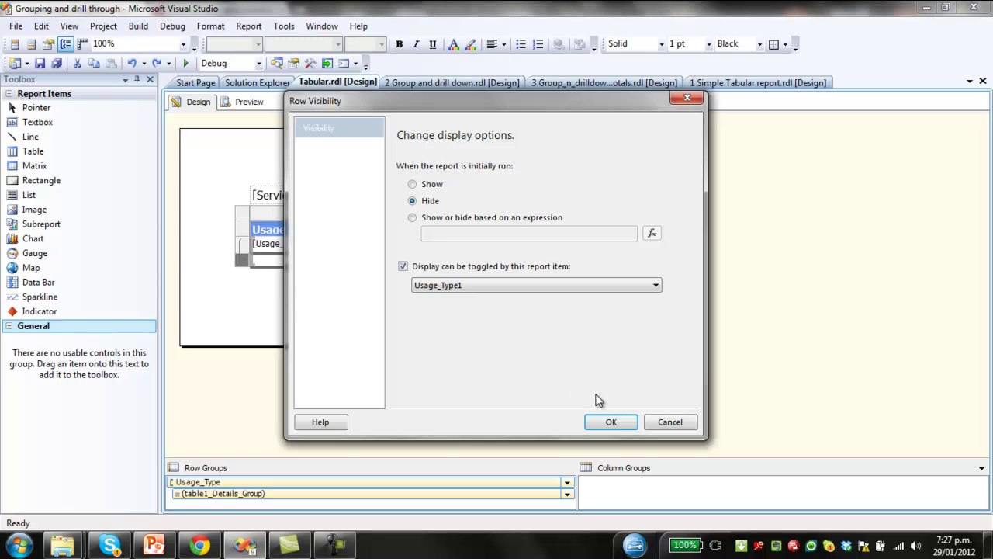
{"action": "left_click", "coordinate": [625, 425]}
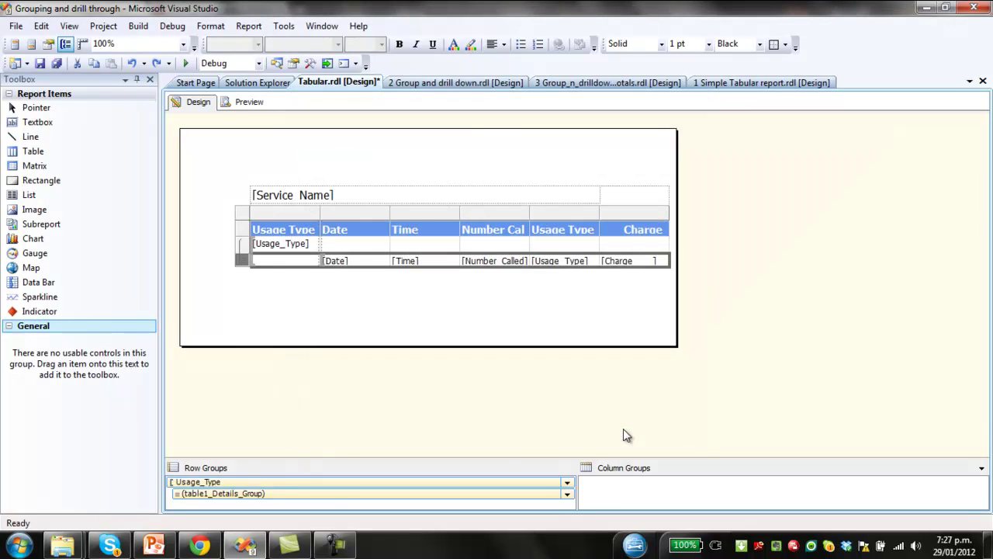
Preview the report, expand the Calls group to its call records, then show PowerPoint's closing slide
{"action": "left_click", "coordinate": [249, 102]}
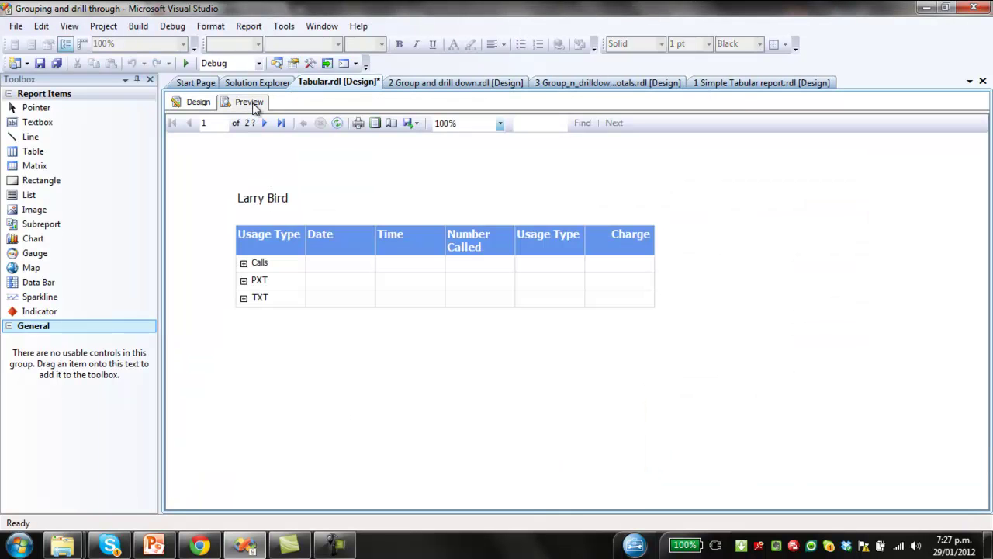
{"action": "left_click", "coordinate": [243, 265]}
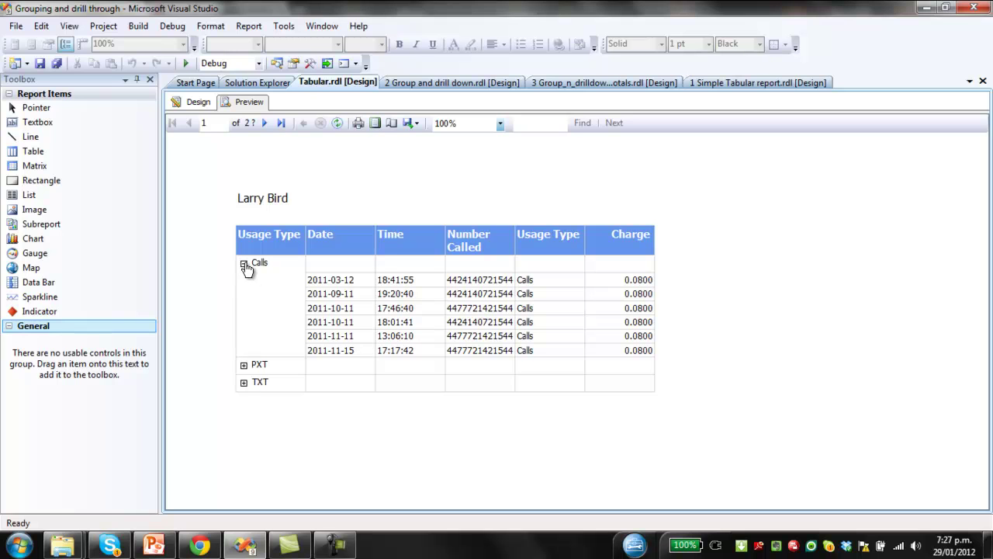
{"action": "left_click", "coordinate": [154, 546]}
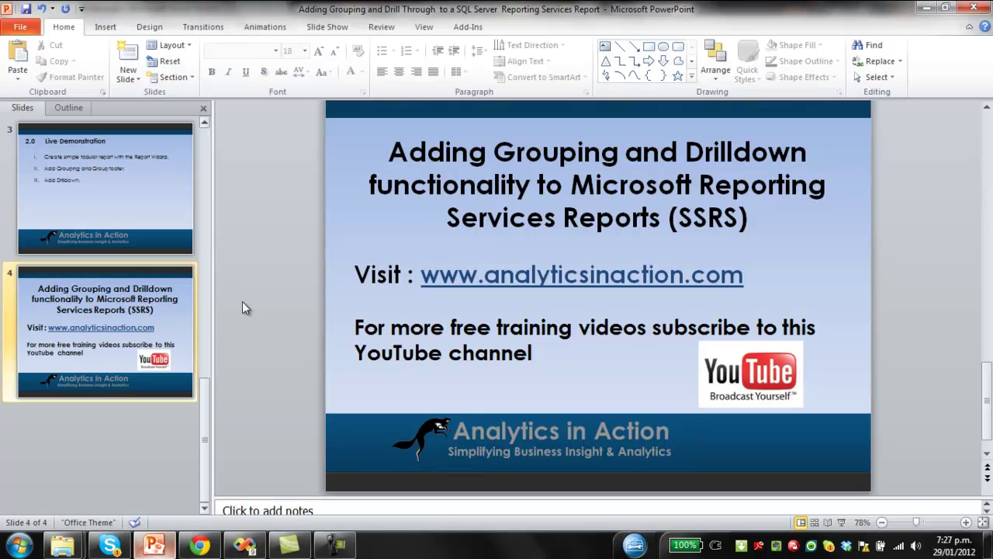
Show the YouTube video on SSRS totals and subtotals in Chrome, then return to Visual Studio
{"action": "left_click", "coordinate": [199, 546]}
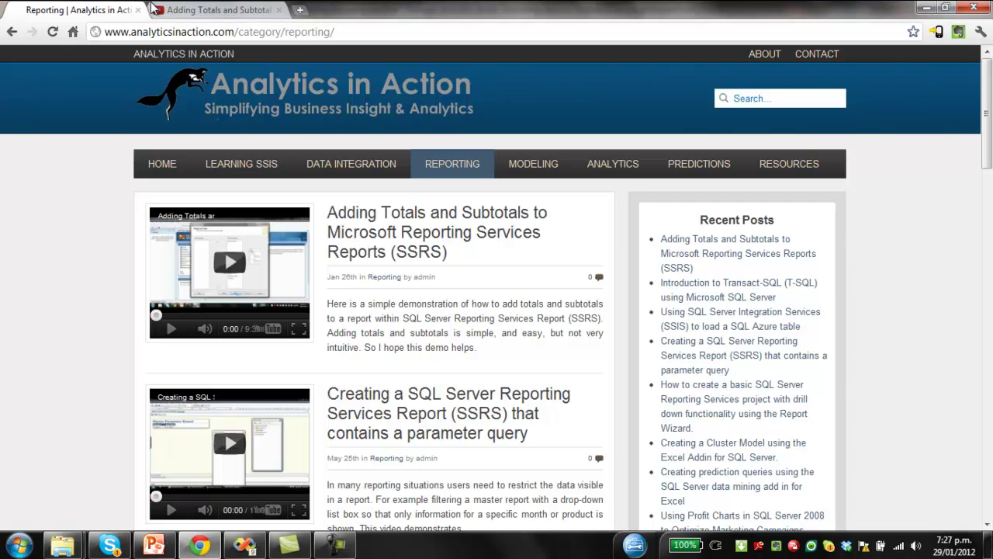
{"action": "left_click", "coordinate": [213, 9]}
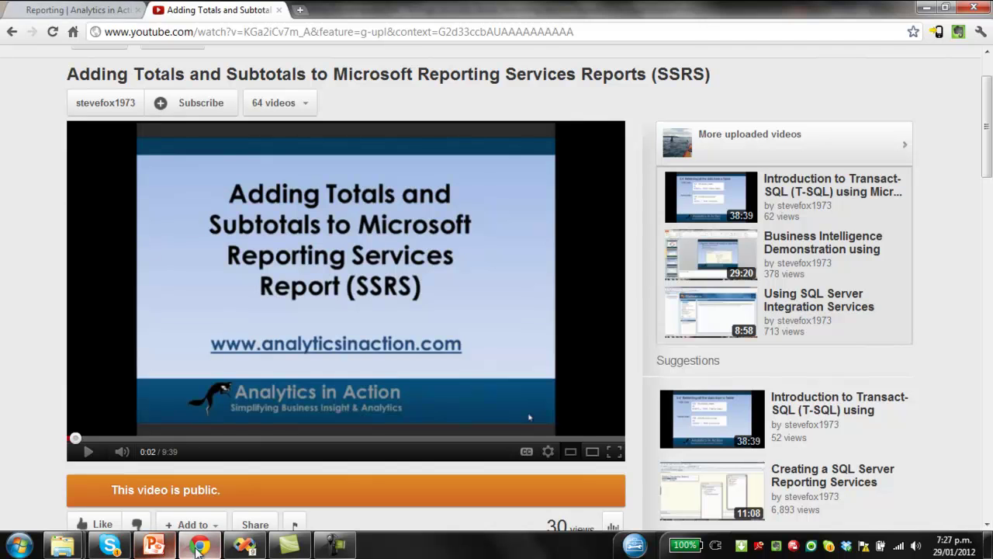
{"action": "left_click", "coordinate": [245, 546]}
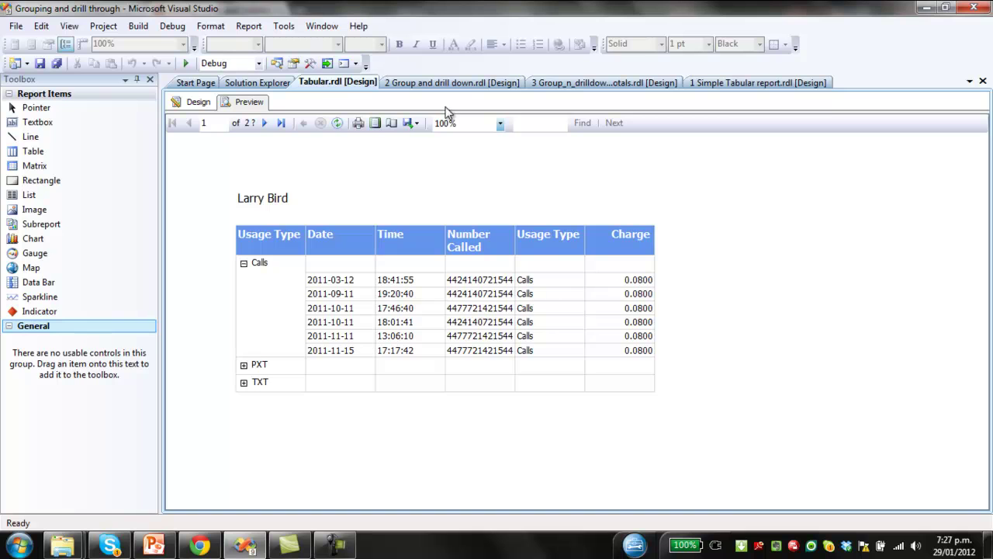
View the subtotals drill-down report with Calls collapsed and the $2.37 Grand Total, then switch to Chrome
{"action": "left_click", "coordinate": [558, 83]}
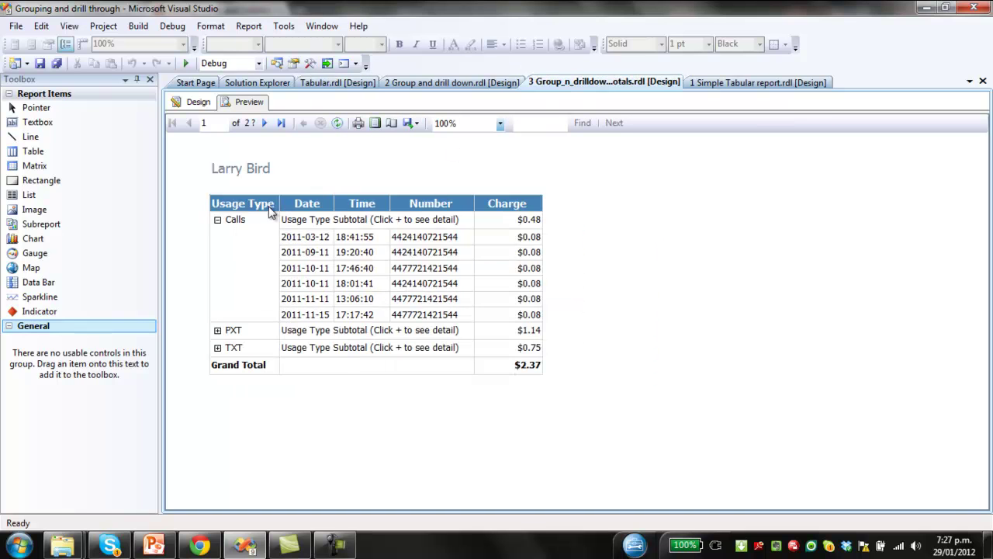
{"action": "left_click", "coordinate": [217, 220]}
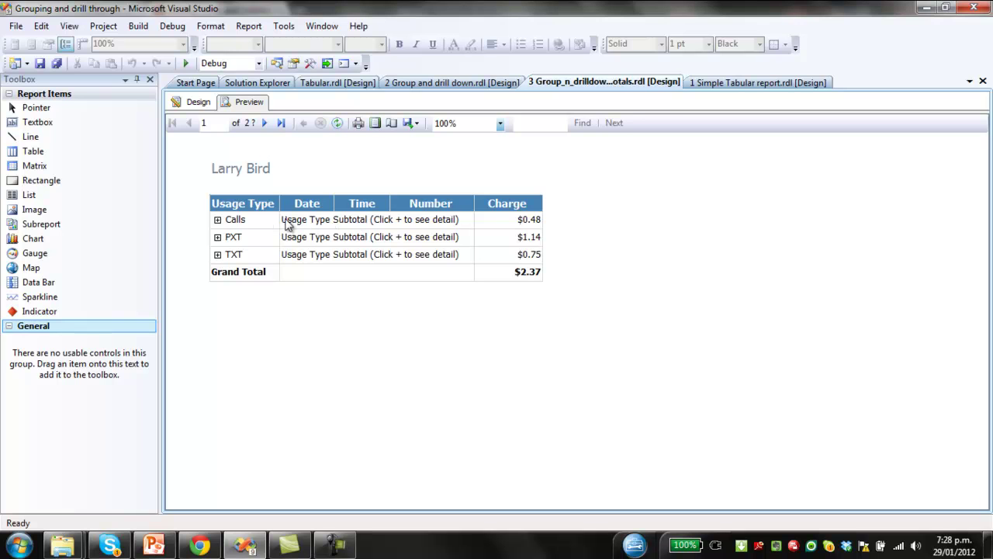
{"action": "left_click", "coordinate": [205, 547]}
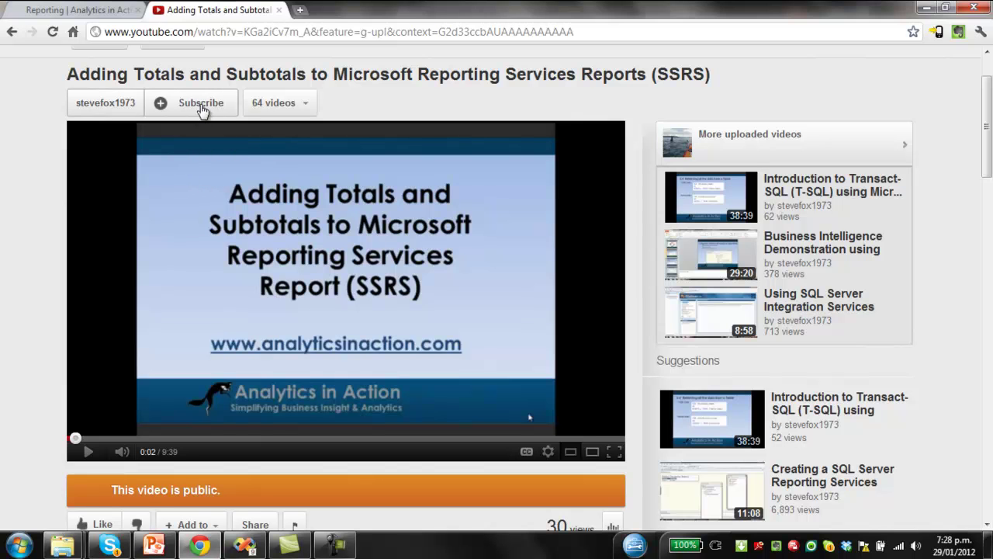
Show the Analytics in Action Reporting page and scroll through its SSRS tutorial posts
{"action": "left_click", "coordinate": [87, 10]}
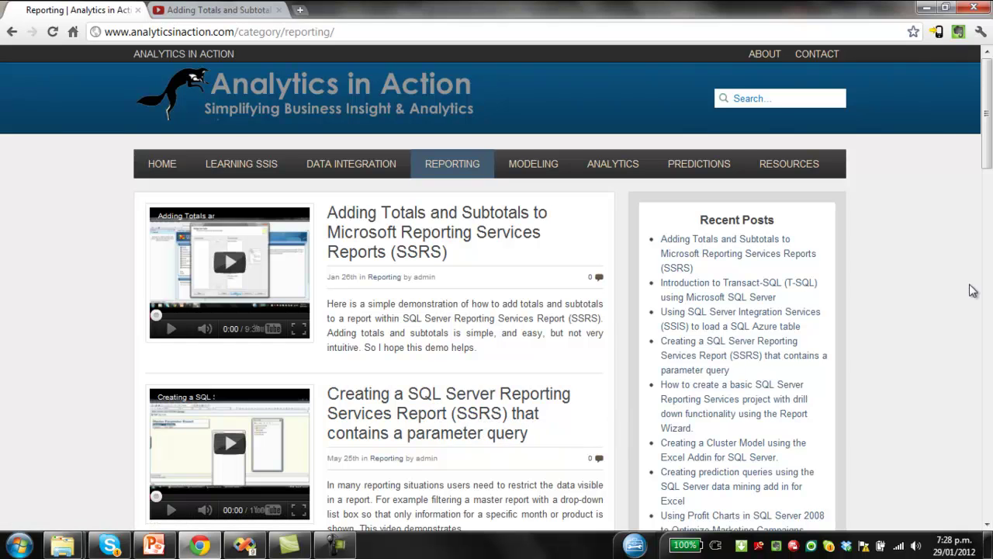
{"action": "left_click_drag", "start_coordinate": [988, 130], "coordinate": [988, 172]}
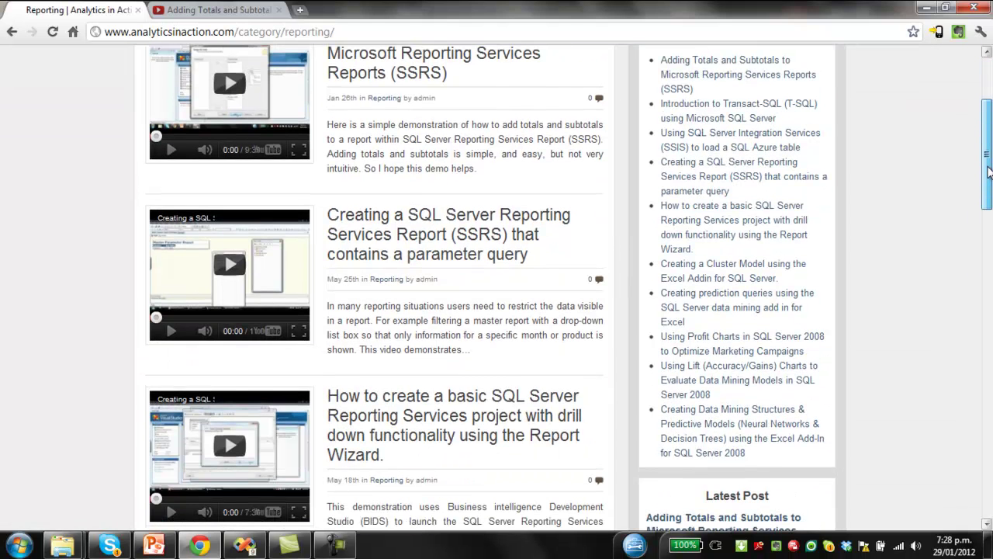
{"action": "left_click_drag", "start_coordinate": [988, 172], "coordinate": [989, 124]}
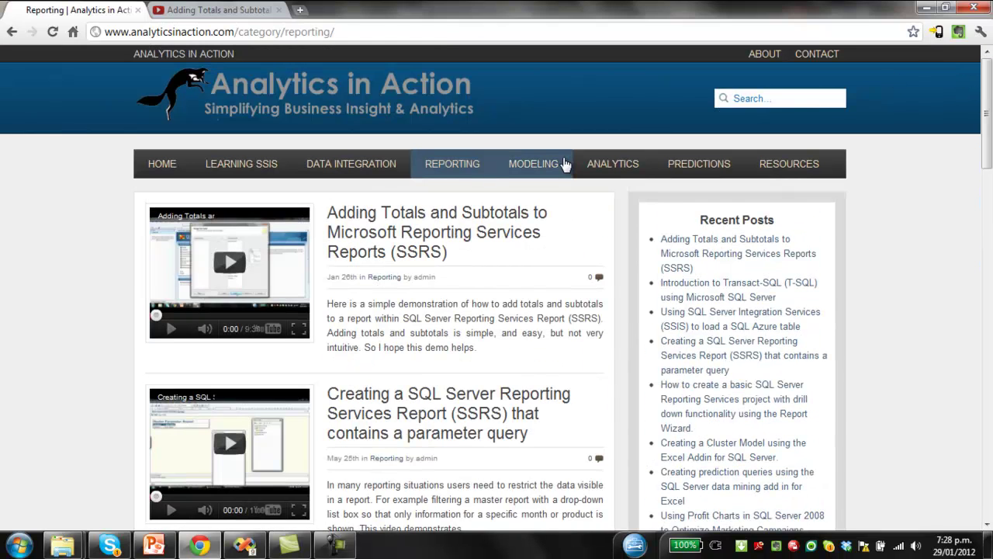